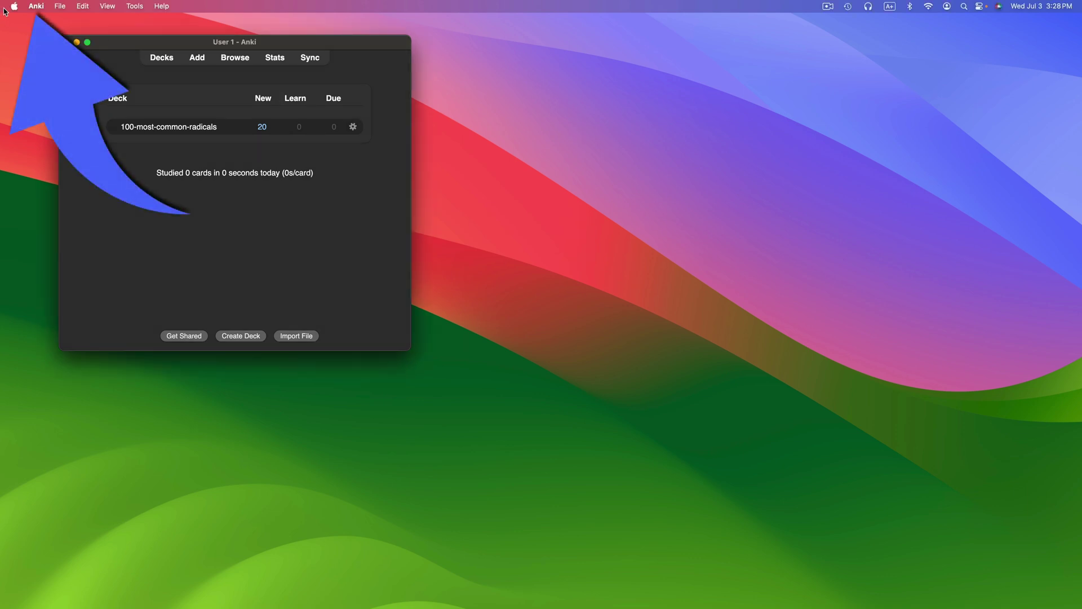
Set the interface theme to Light in the preferences and close them.
left_click(36, 7)
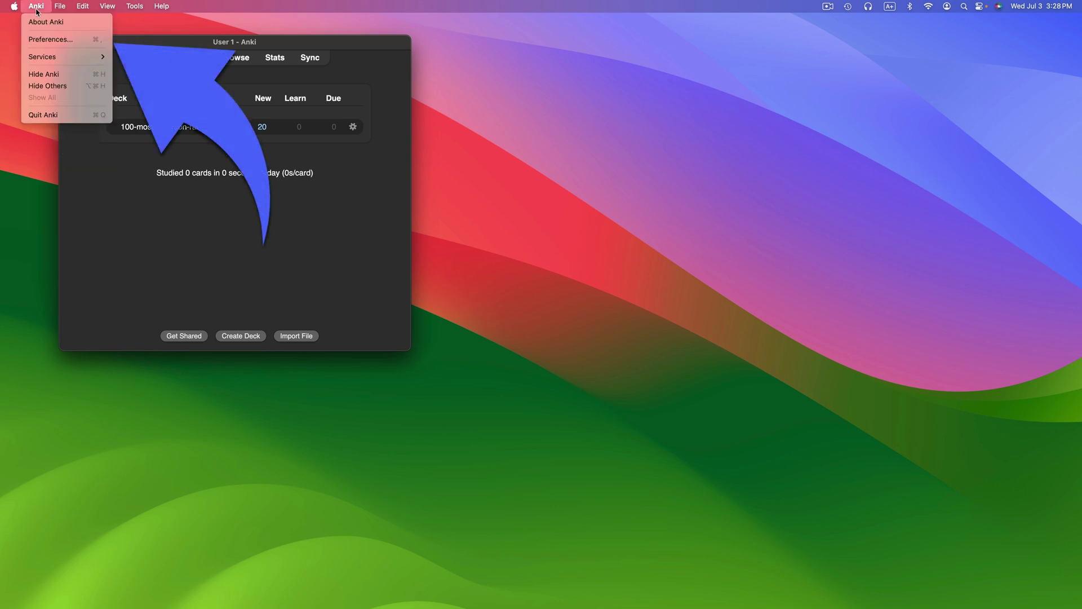
left_click(40, 43)
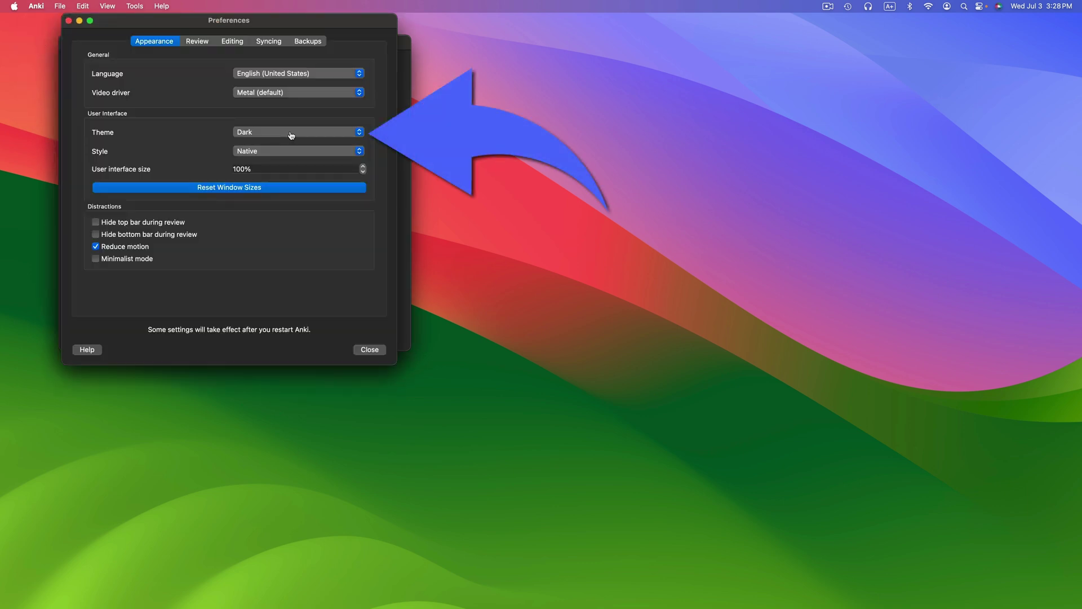
left_click(298, 134)
left_click(282, 123)
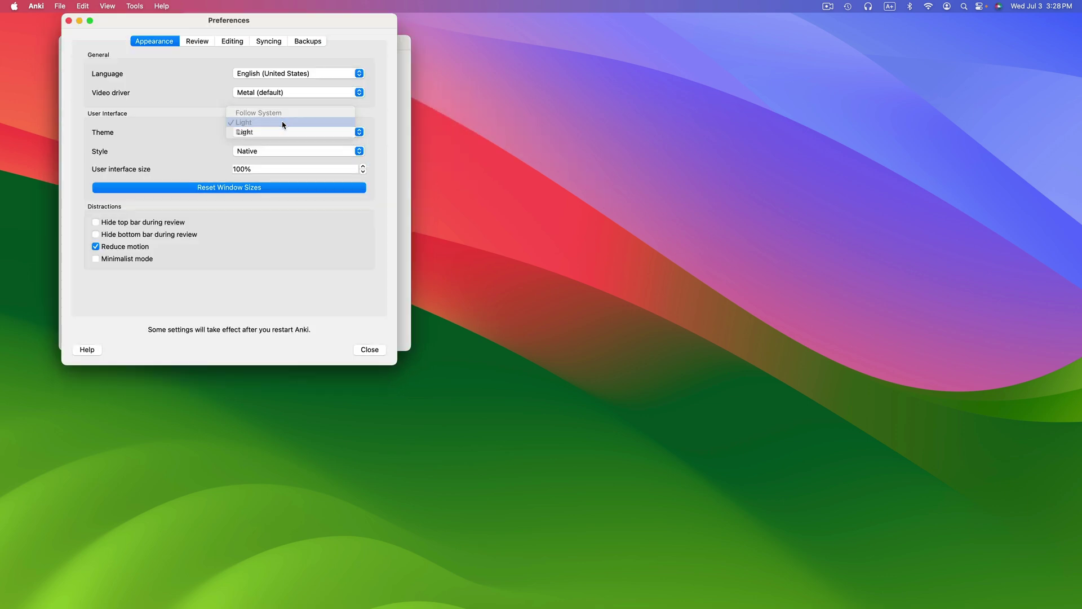
left_click(370, 350)
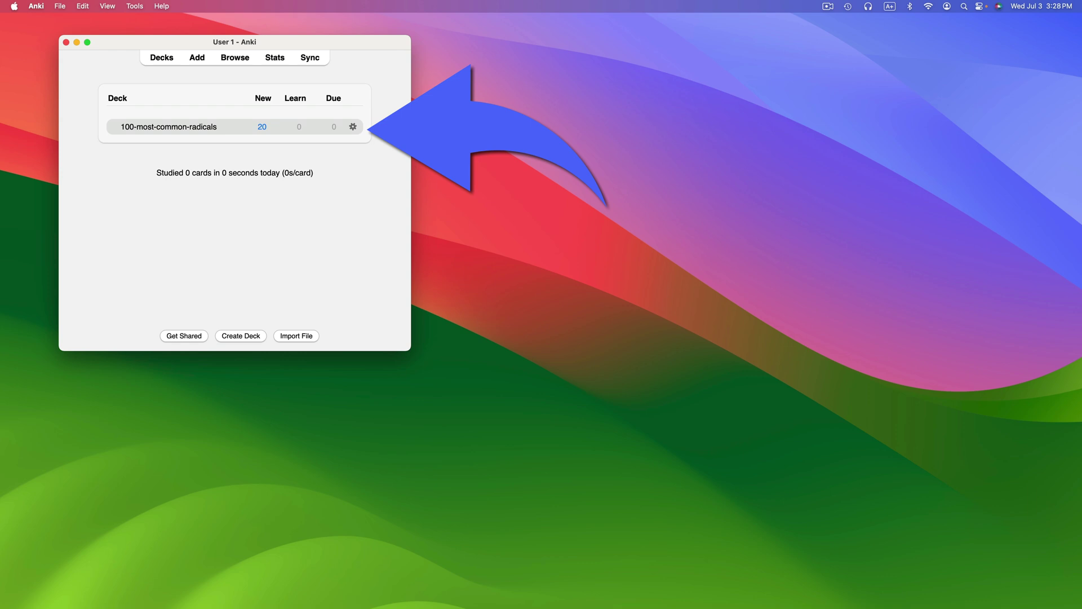
Open the card template editor for the 100-most-common-radicals deck from the card browser and display the back template.
left_click(181, 128)
left_click(236, 58)
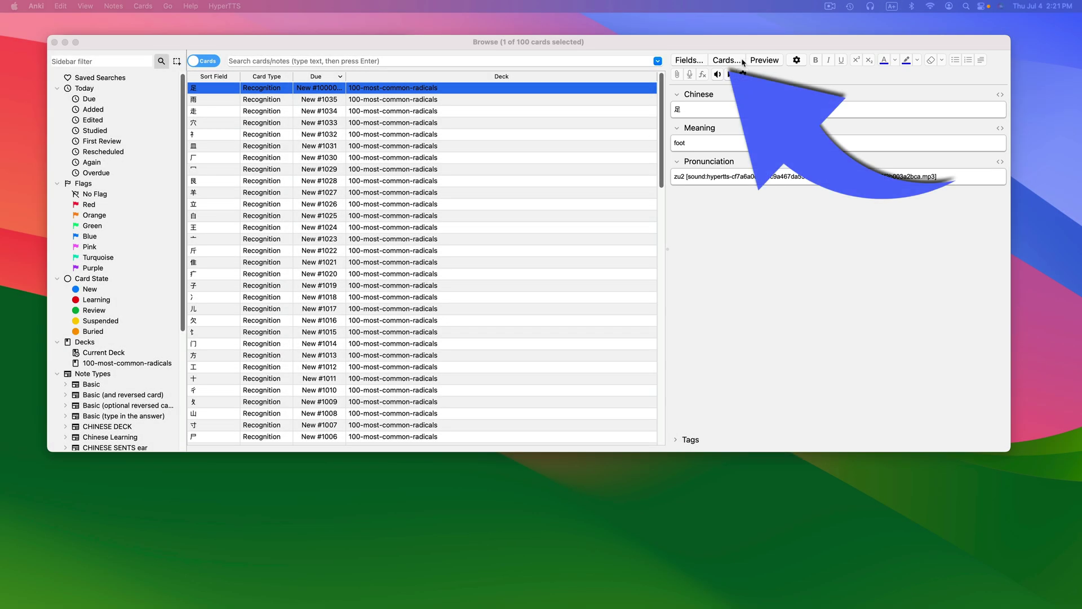
left_click(723, 61)
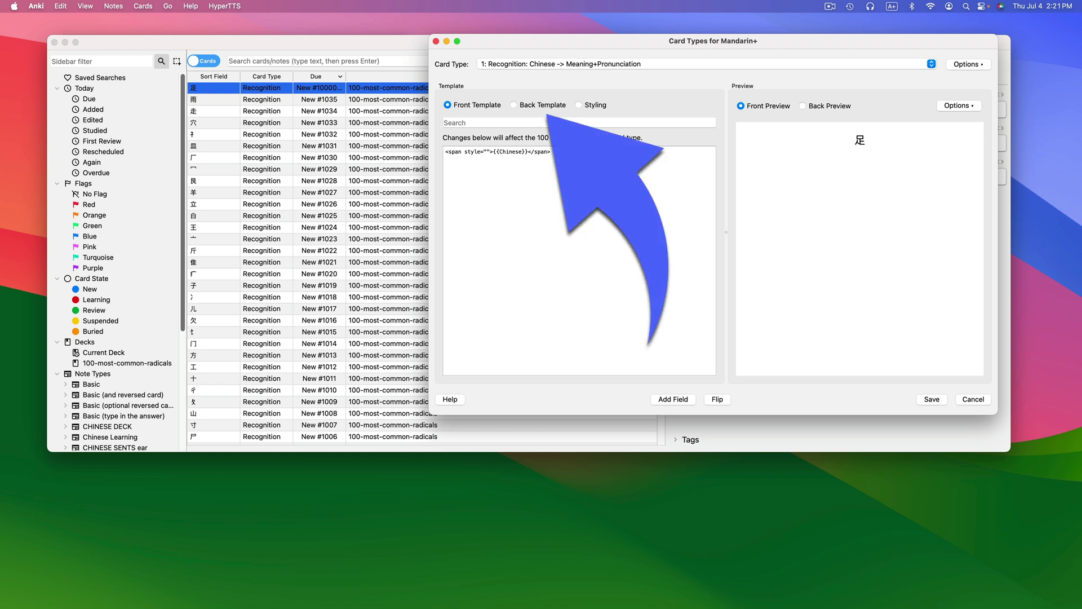
left_click(513, 105)
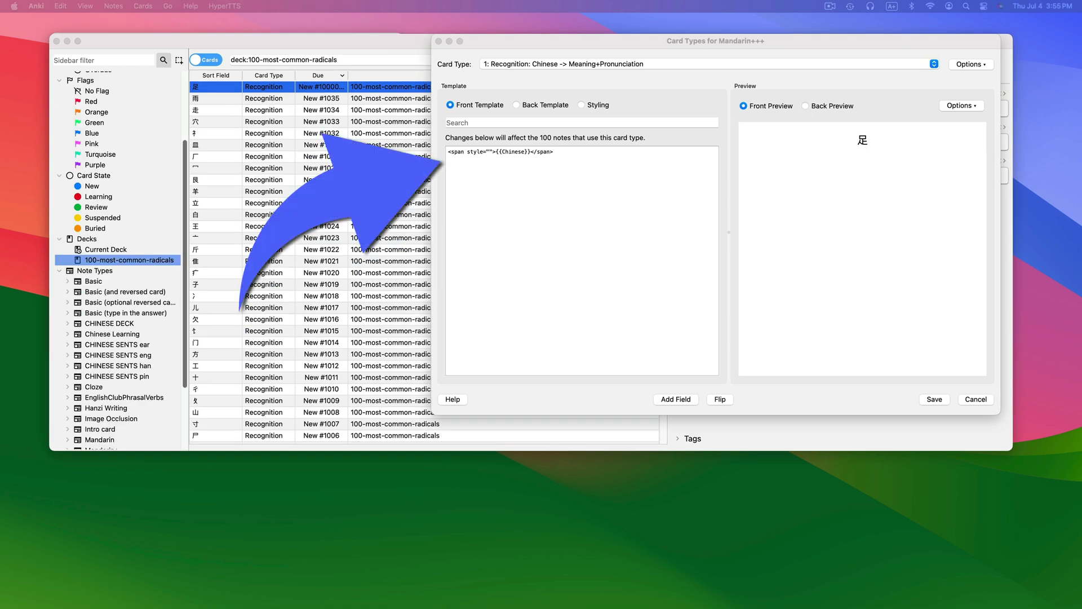
Replace the front template with a div of class "card" wrapping a "chinese" div around {{Chinese}}, and close the editor.
left_click(498, 169)
key("super+a")
type("<div class=\"card\">   <div class=\"chinese\">{{Chinese}}</div> </div>")
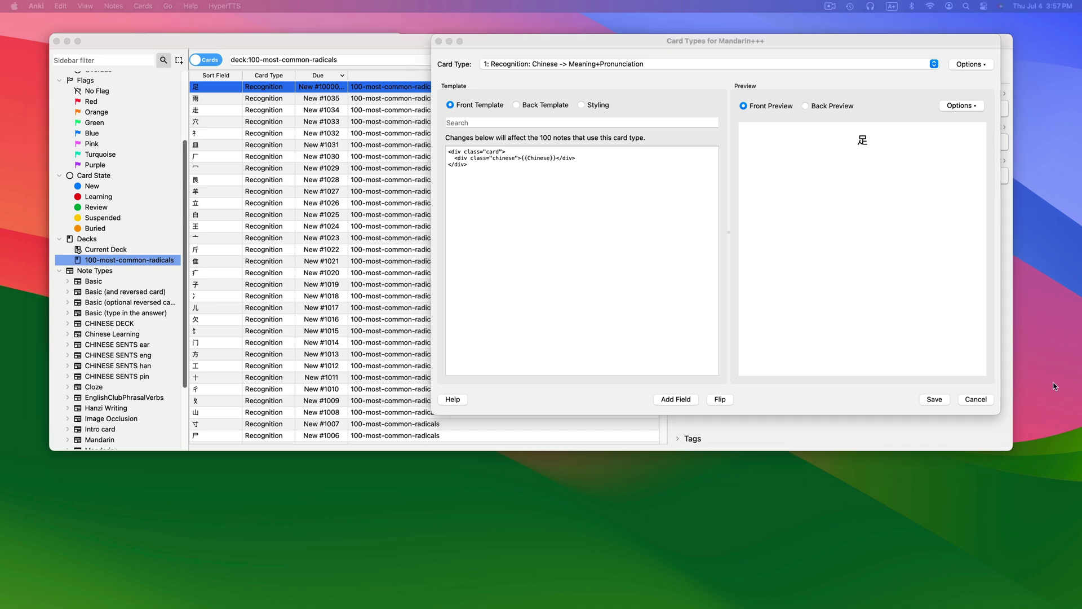
left_click(439, 42)
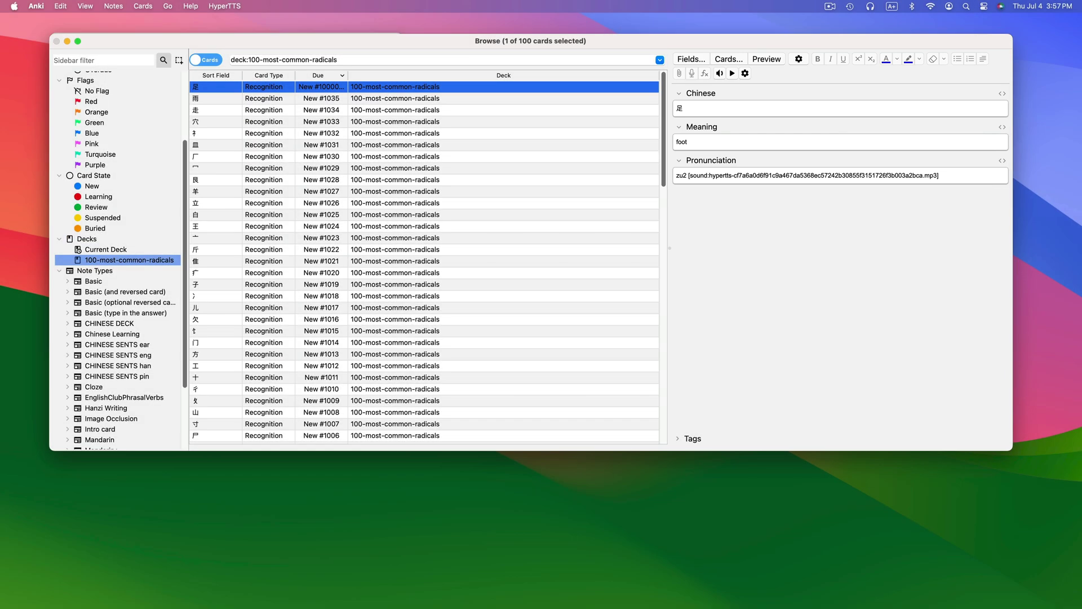
Replace the back template with the front template code, <hr id=answer>, and a "card" div holding "meaning" and "pronunciation" divs for {{Meaning}} and {{Pronunciation}}.
key("super+l")
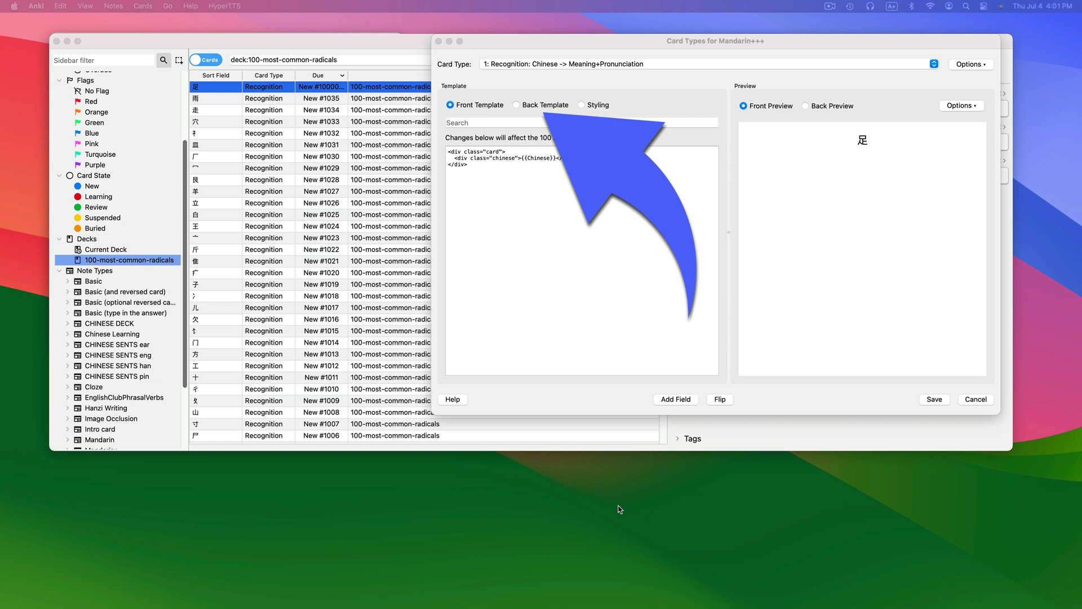
left_click(537, 106)
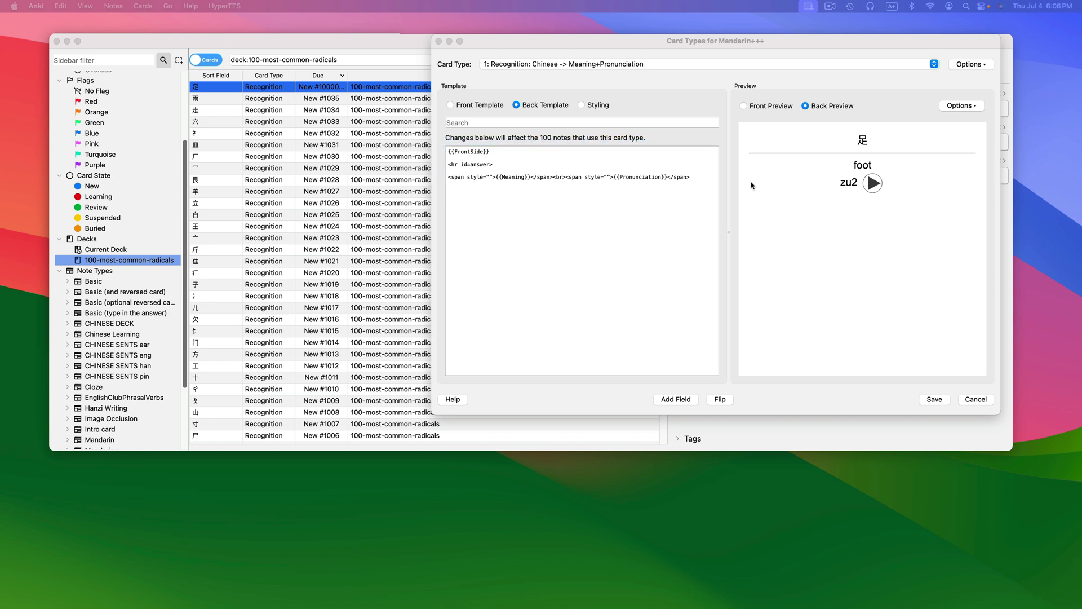
left_click(589, 209)
left_click_drag(590, 209, 430, 143)
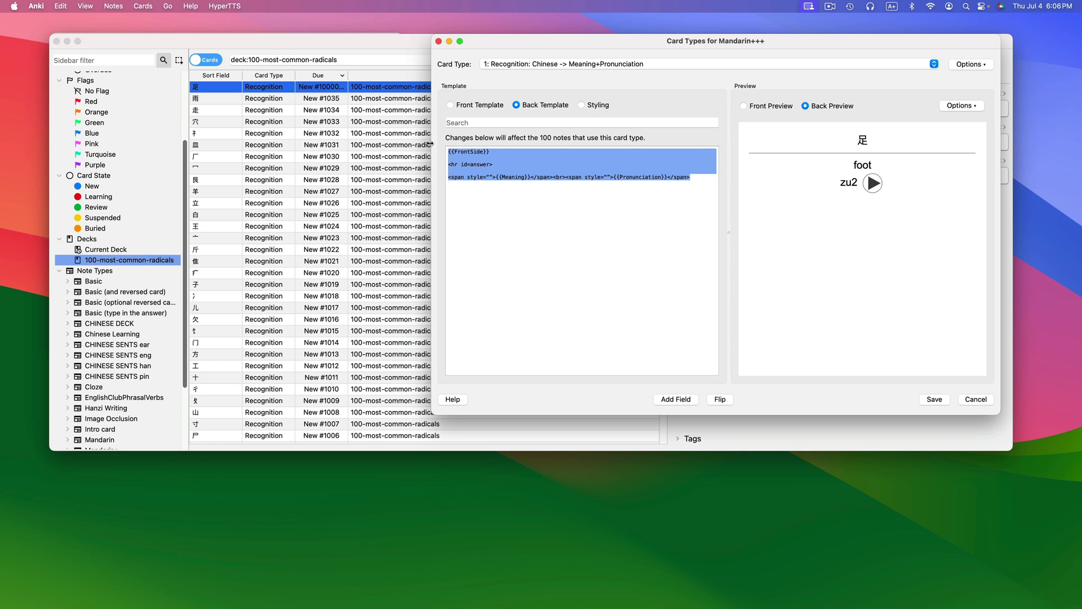
type("<!-- Front Template --> <div class=\"card\">   <div class=\"chinese\">{{Chinese}}</div> </div> <hr id=answer> <!-- Back Template --> <div class=\"card\">   <div class=\"meaning\">{{Meaning}}</div>   <div class=\"pronunciation\">{{Pronunciation}}</div> </div>")
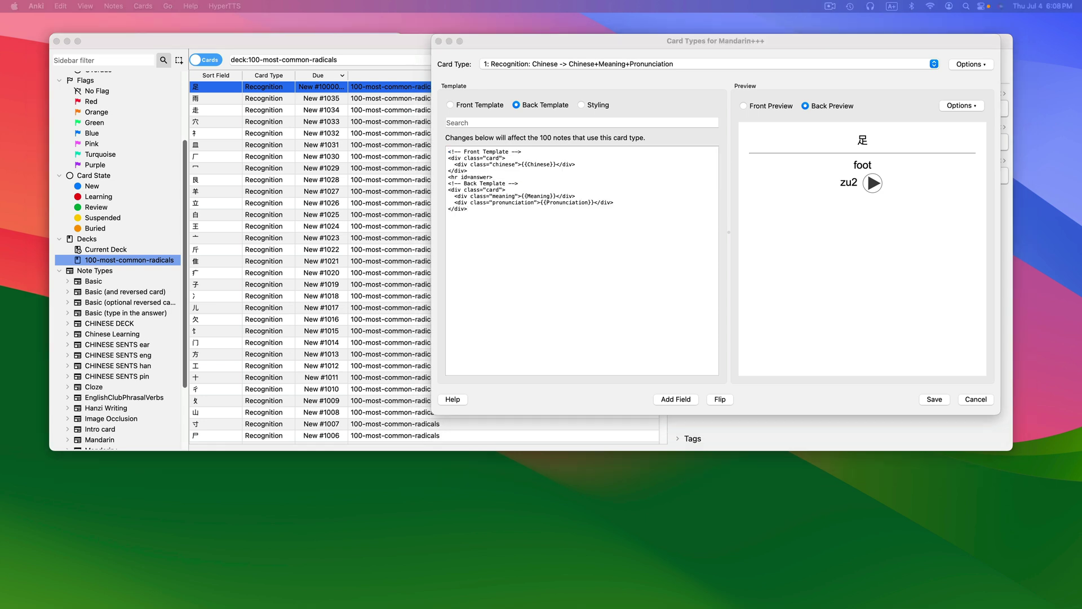
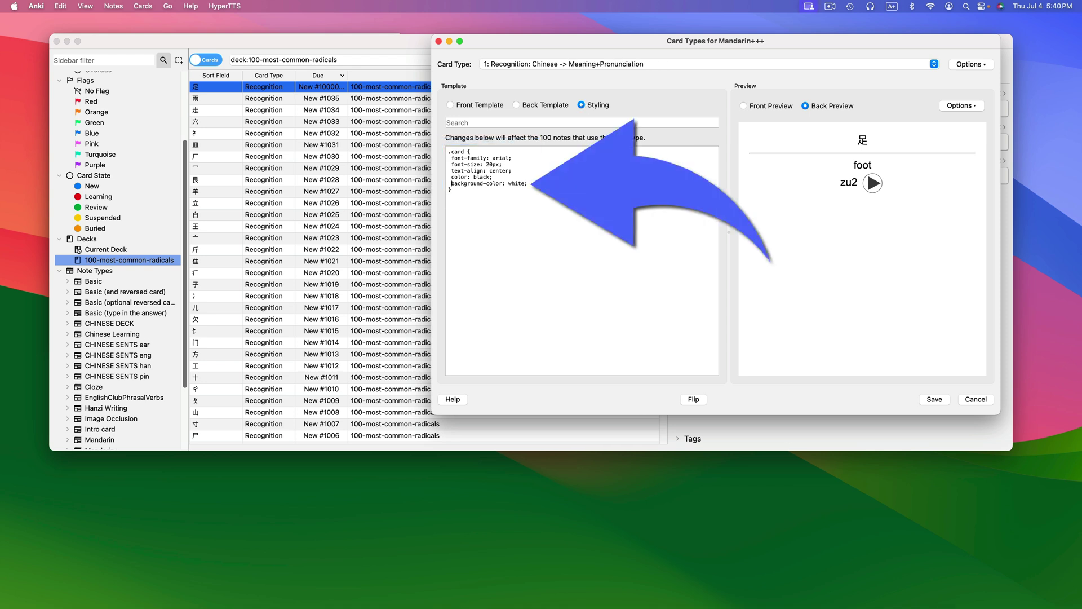
In the .card styling rule, set background-color to lavender, font-family to time and color to blue.
double_click(515, 183)
type("lavender")
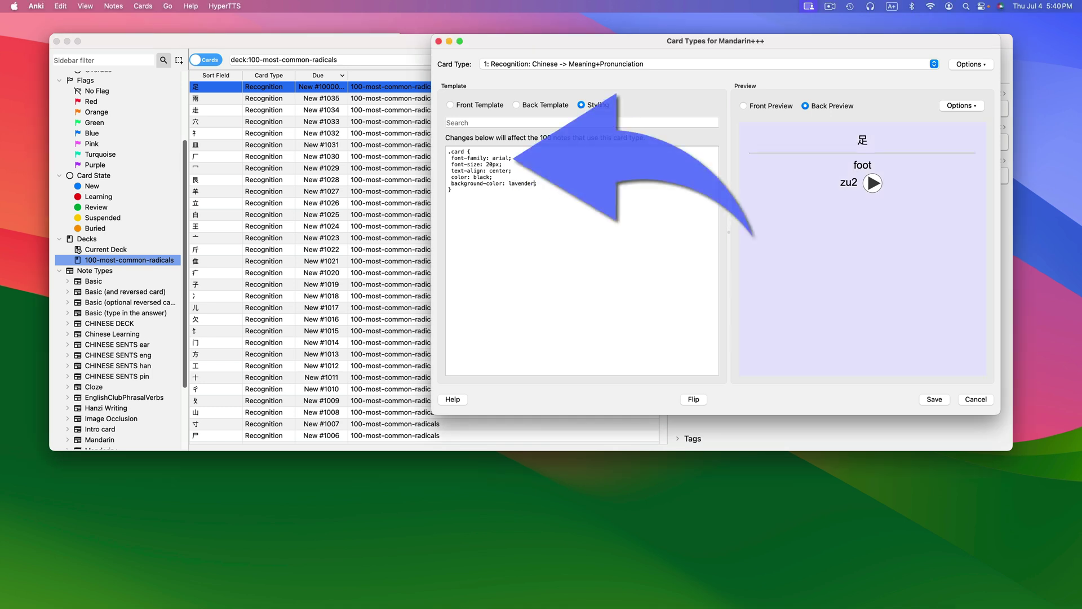
double_click(498, 157)
type("time")
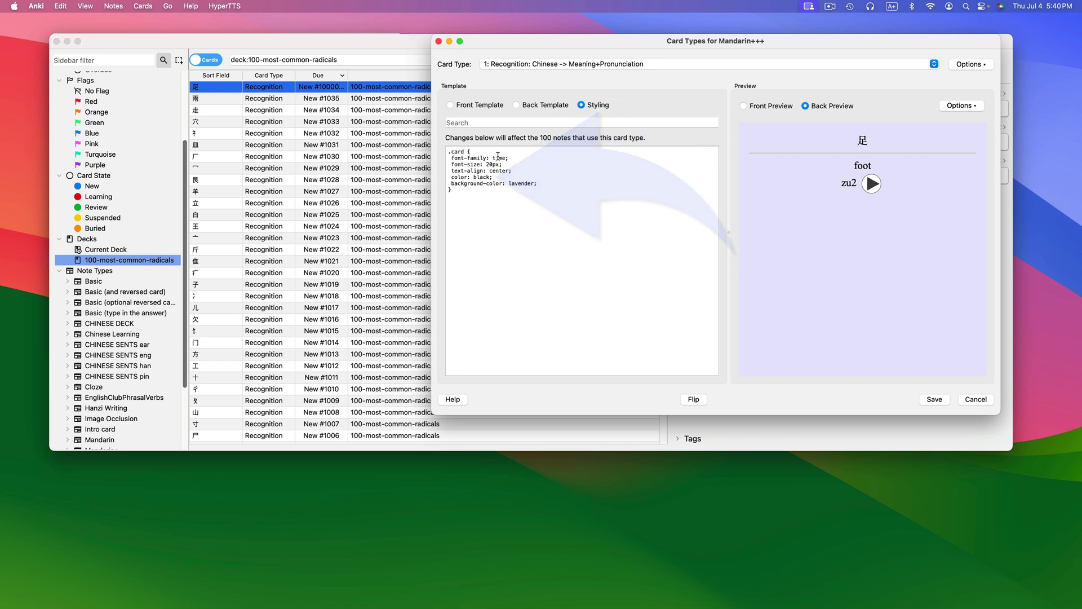
double_click(481, 176)
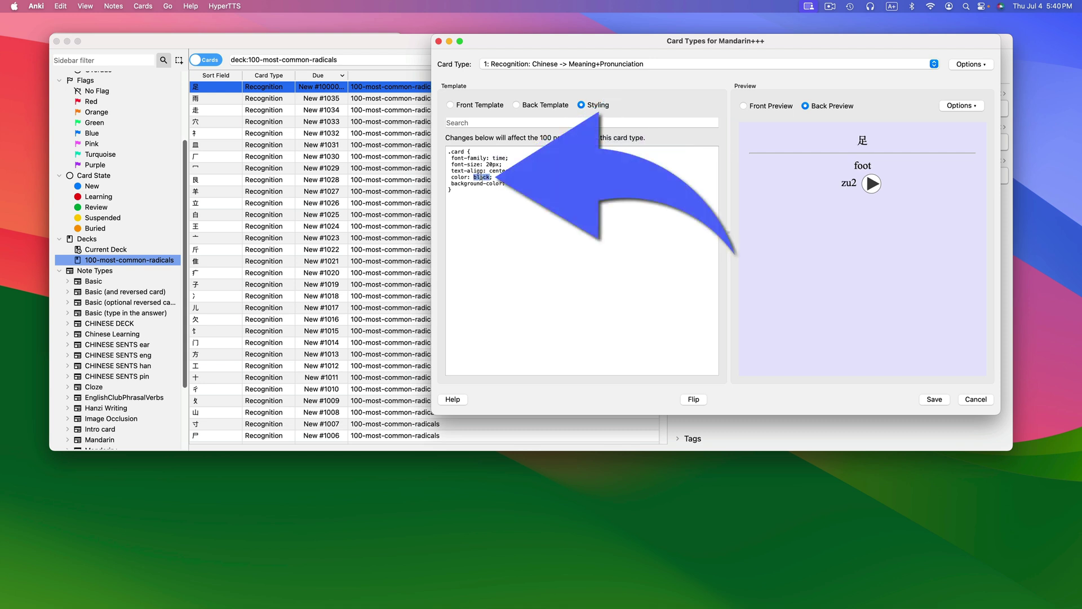
type("blue")
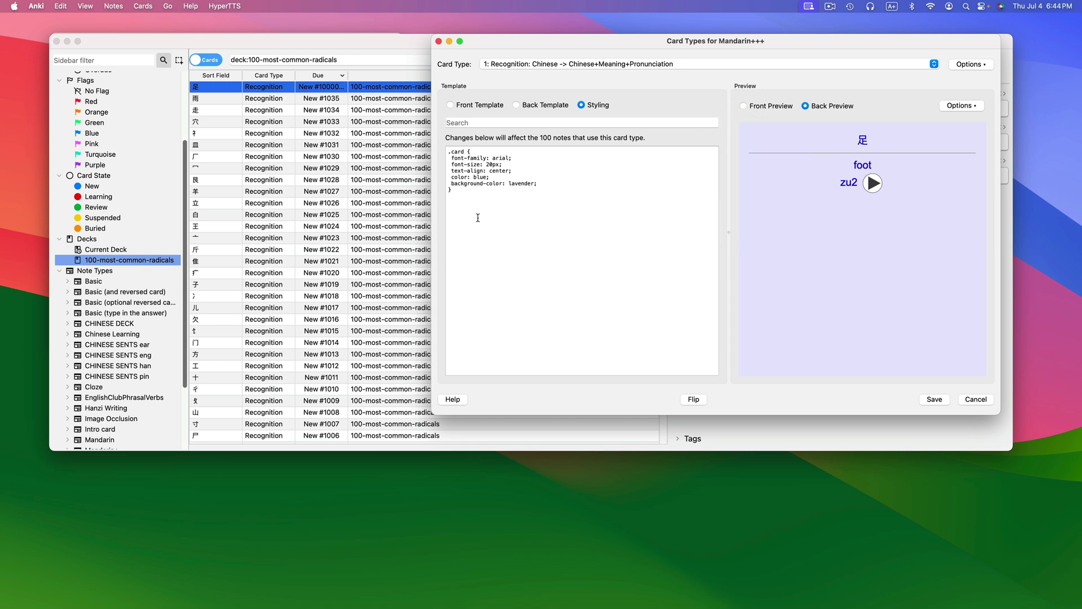
Add .chinese, .meaning and .pronunciation styling rules with arial, 20px, centered, black text, and set the .chinese font-size to 150px.
type(".chinese {  font-family: arial;  font-size: 20px;  text-align: center;  color: black; } .meaning {  font-family: arial;  font-size: 20px;  text-align: center;  color: black; } .pronunciation {  font-family: arial;  font-size: 20px;  text-align: center;  color: black; }")
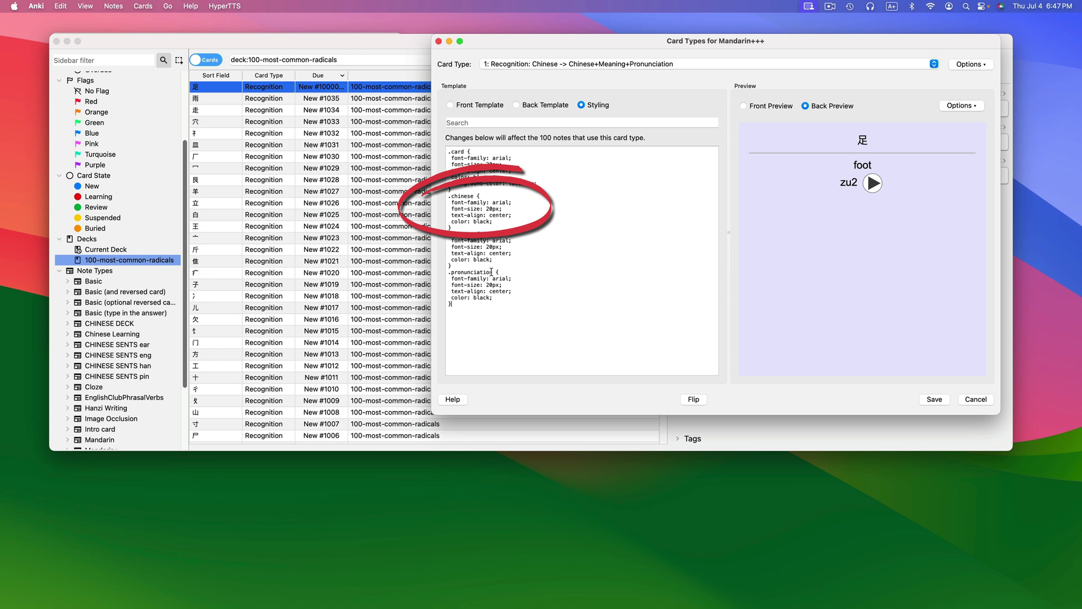
left_click(493, 209)
key("BackSpace")
key("BackSpace")
type("150")
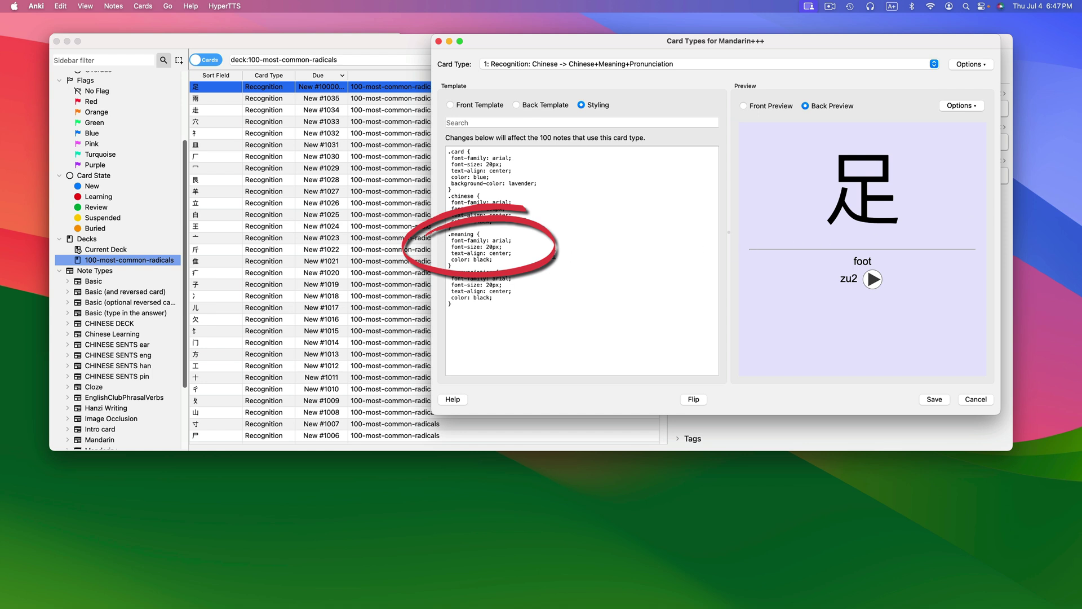
In the .meaning styling rule, set font-size to 50px and color to blue.
double_click(491, 246)
type("50px")
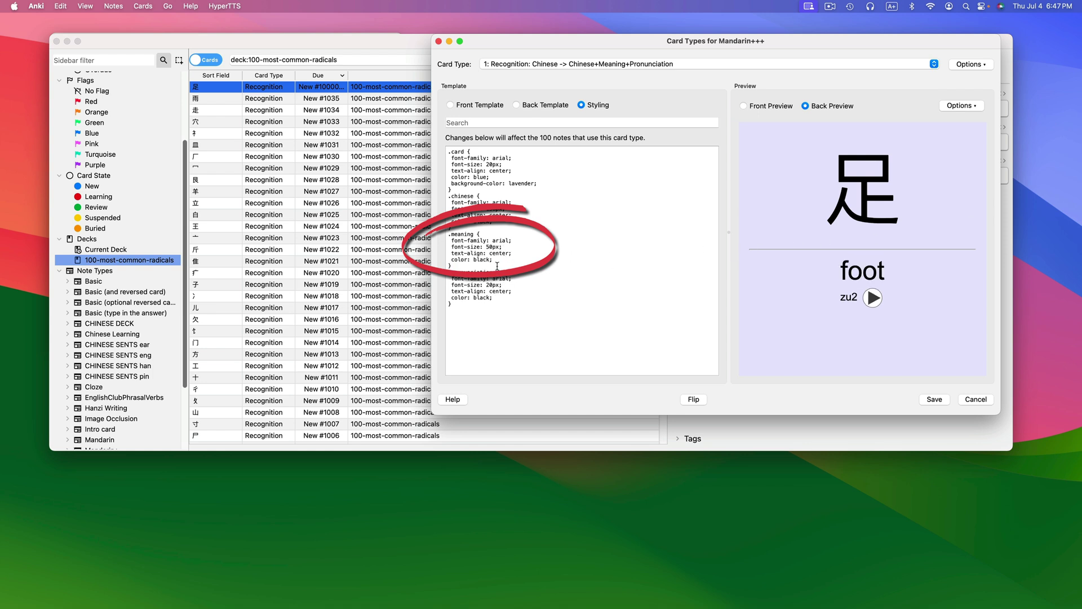
left_click(483, 263)
double_click(483, 261)
type("blue")
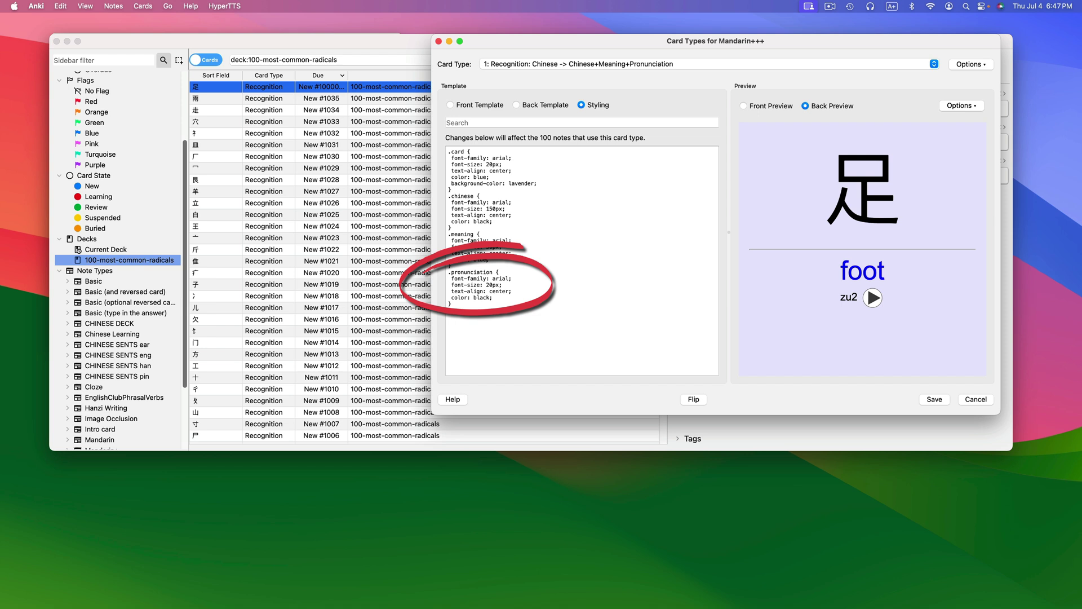
In the .pronunciation styling rule, set font-size to 30px and color to purple.
left_click(491, 284)
key("BackSpace")
type("3")
double_click(479, 298)
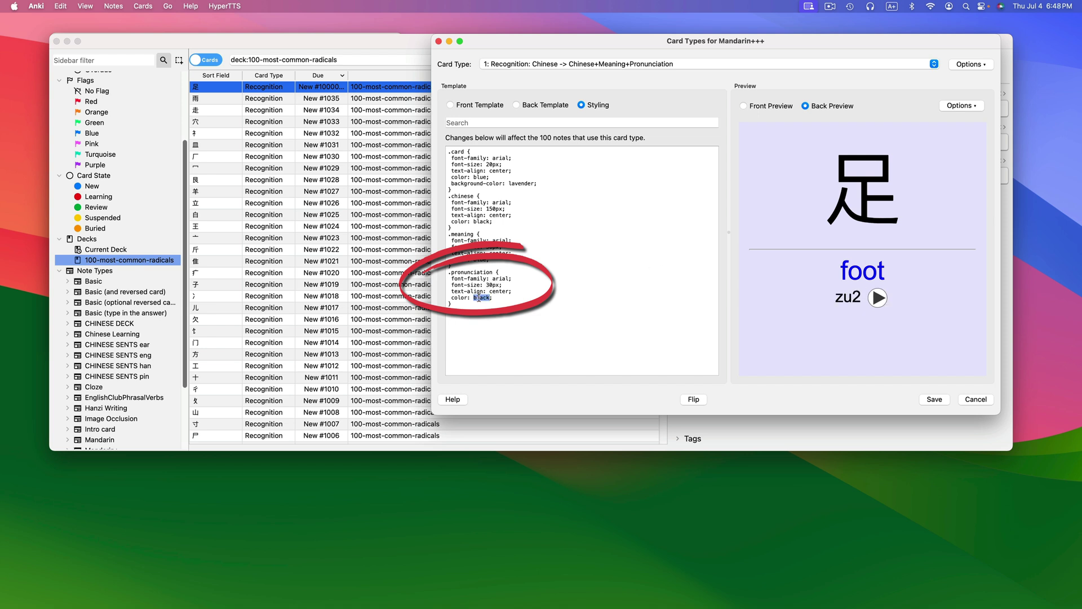
type("purple")
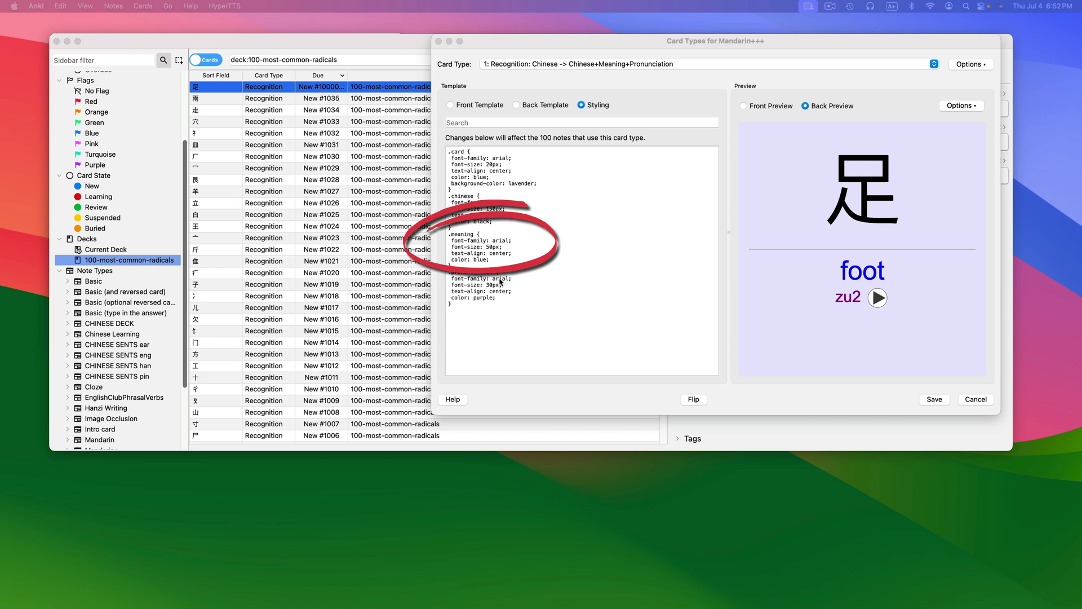
Set the font-family of the .meaning styling rule to times.
double_click(500, 241)
type("times")
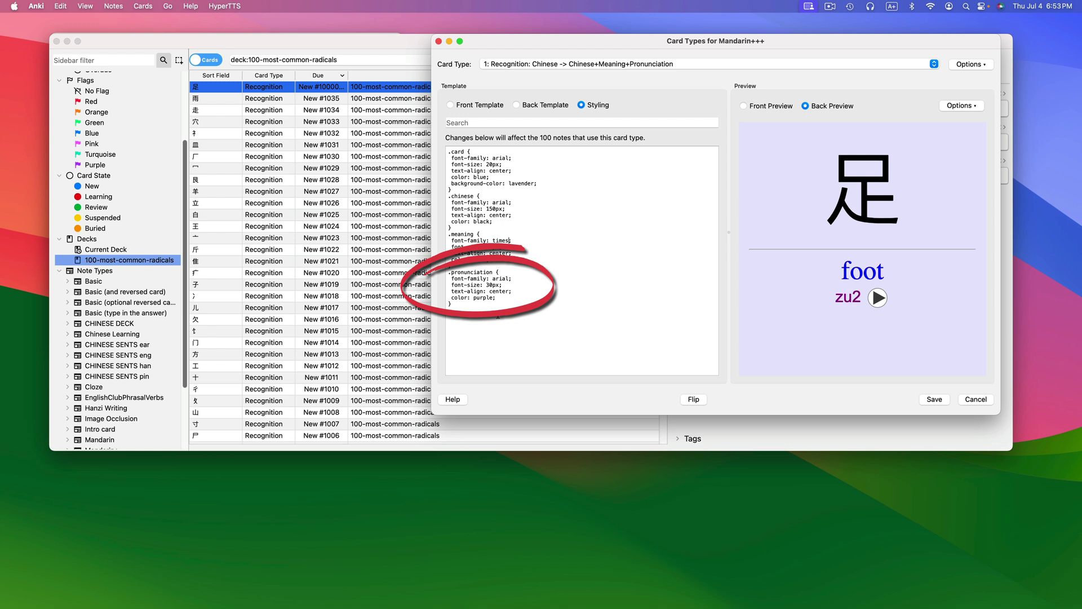
Set text-align to left in the .pronunciation rule and to right in the .meaning rule.
double_click(498, 291)
type("left")
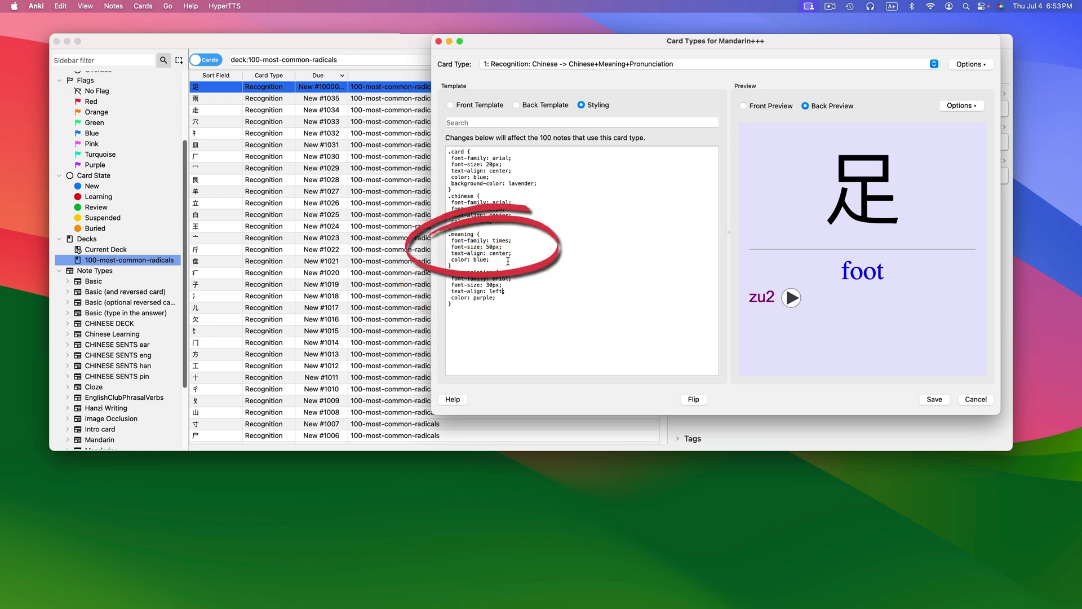
double_click(500, 254)
type("right")
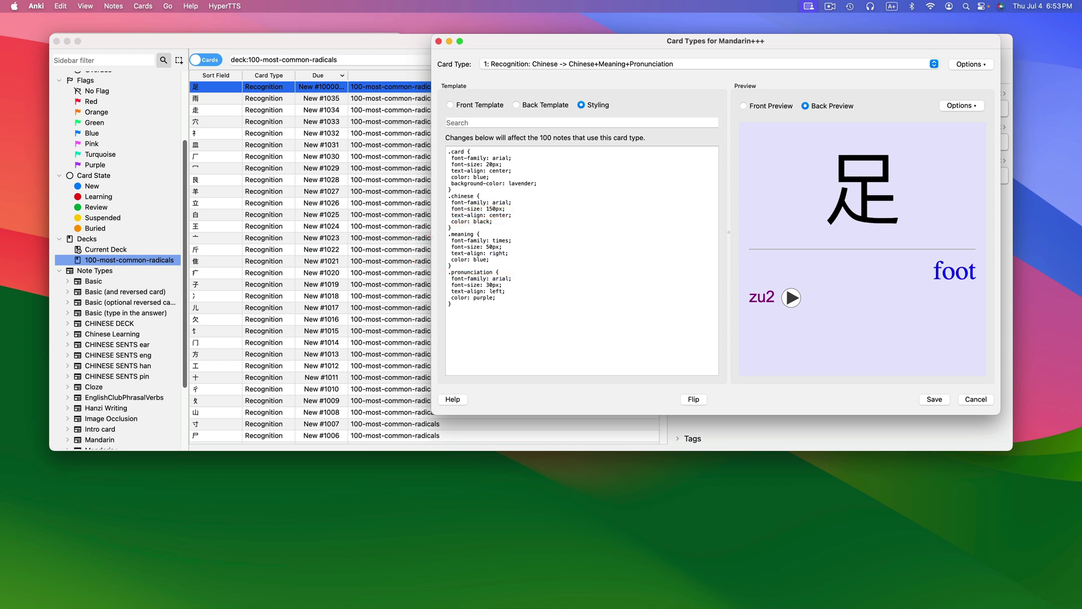
Set text-align to center in both the .meaning and .pronunciation styling rules.
double_click(499, 253)
type("center")
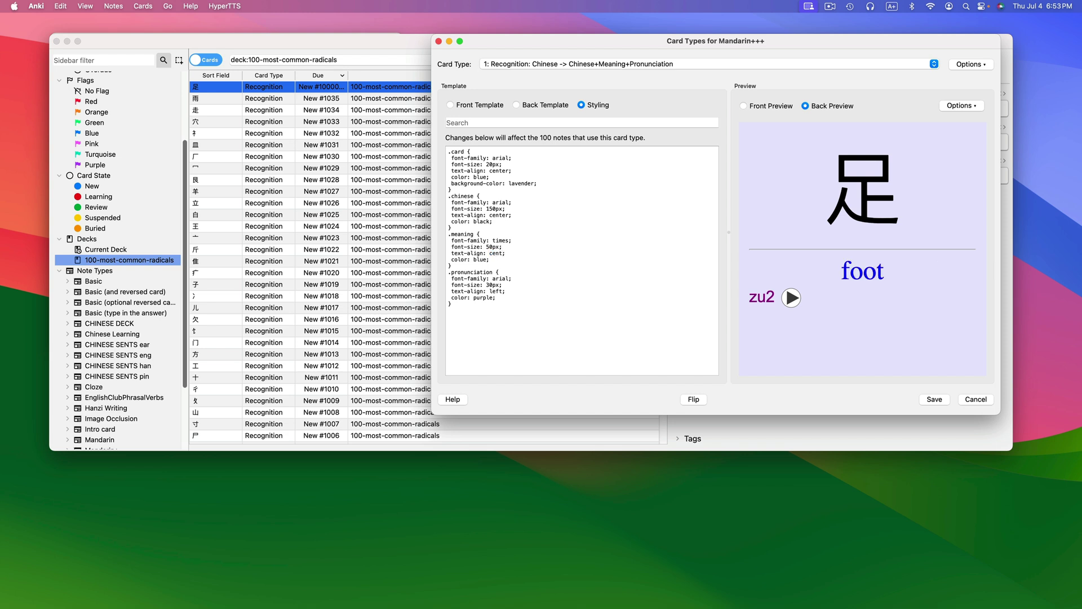
type("er")
double_click(495, 290)
type("cent")
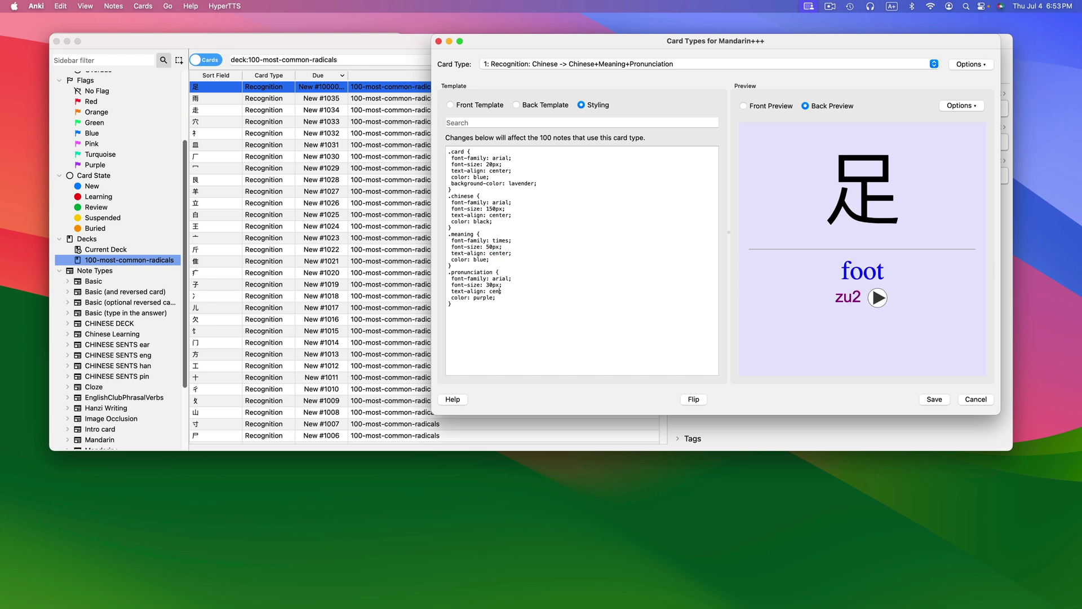
type("rer;")
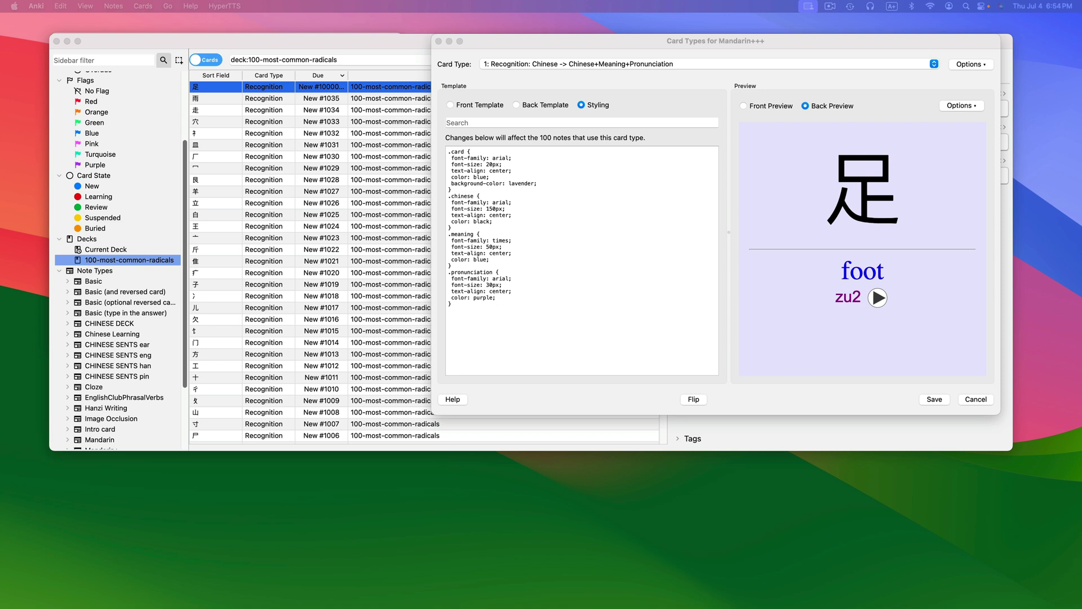
Append the .replay-button, .replay-button svg and .replay-button:before rules below the .pronunciation rule, and set the replay icon content to 😃.
left_click(454, 320)
key("Return")
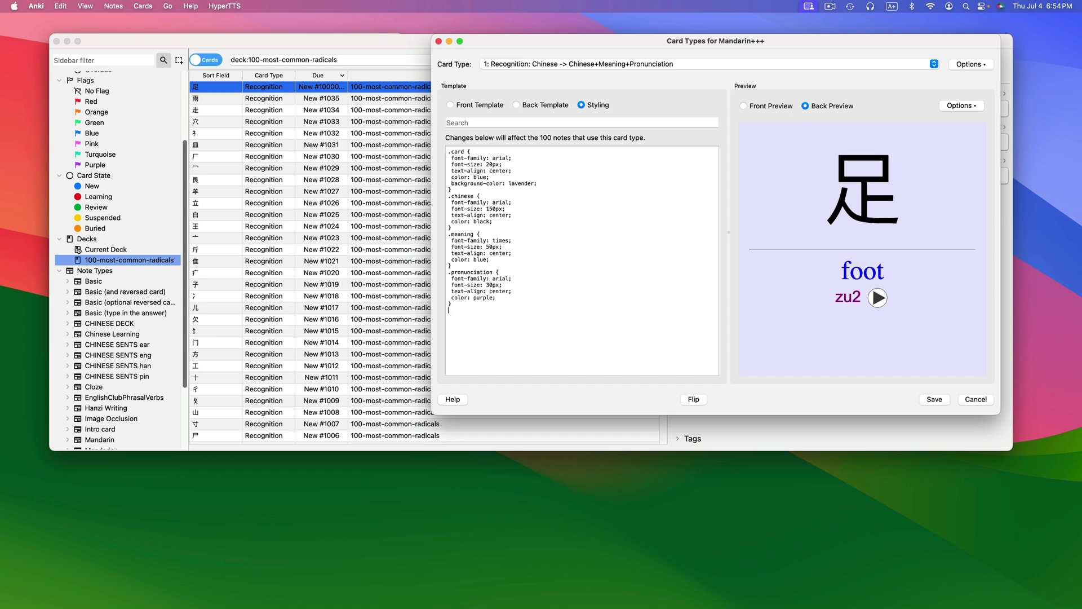
key("super+v")
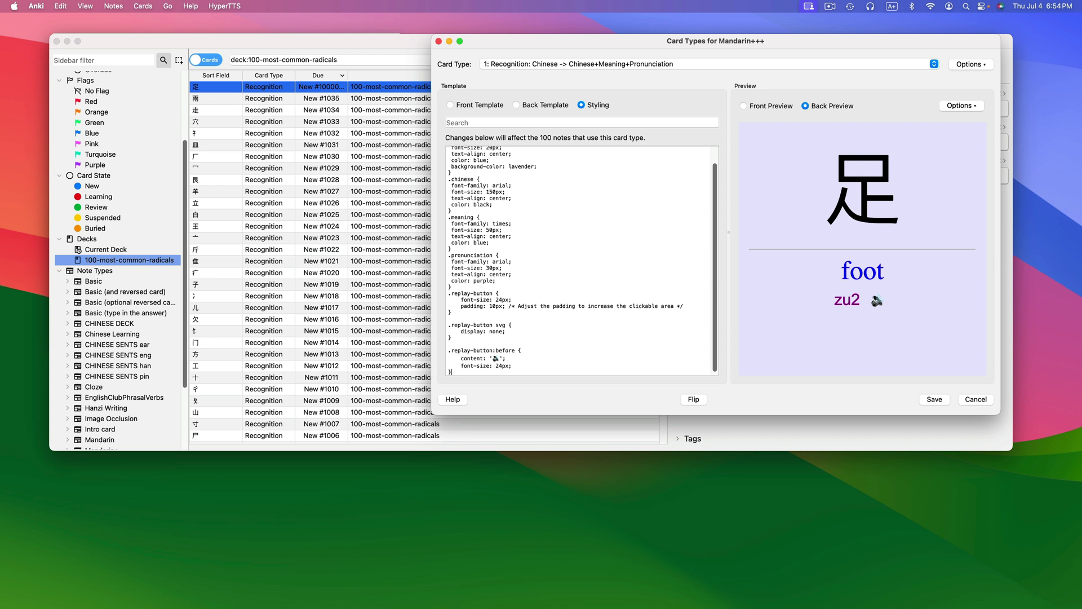
type("😃")
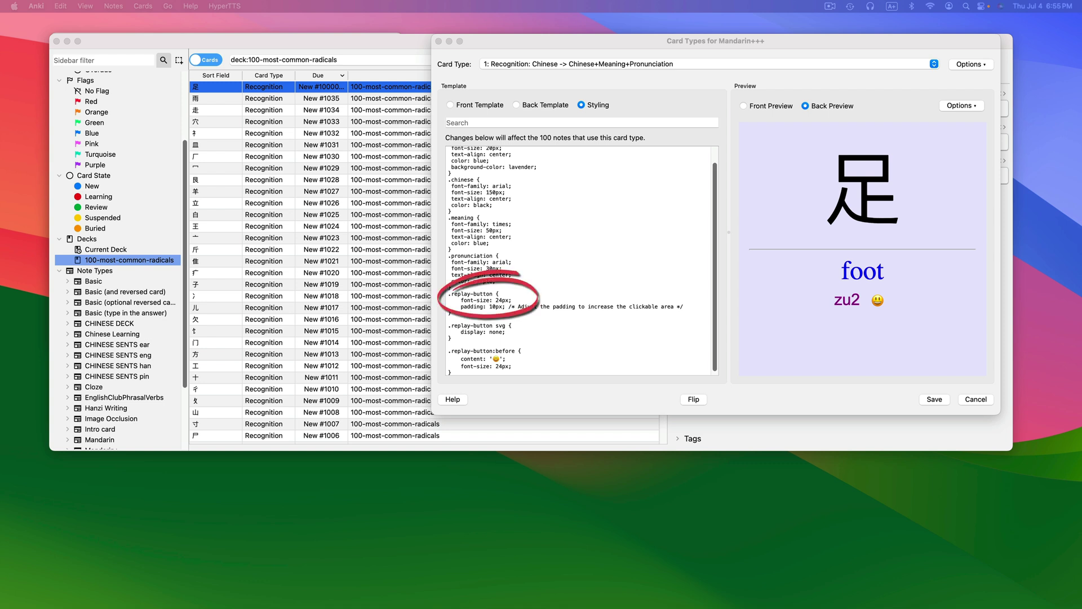
Set the font-size in the .replay-button styling rule to 50px.
double_click(503, 300)
key("Right")
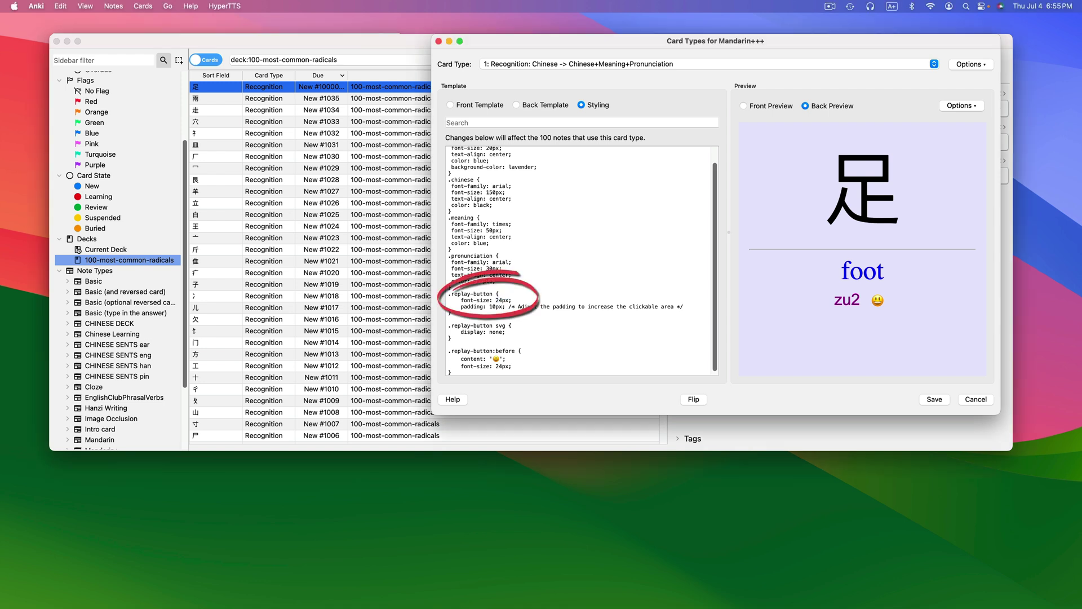
key("BackSpace")
key("BackSpace")
type("50")
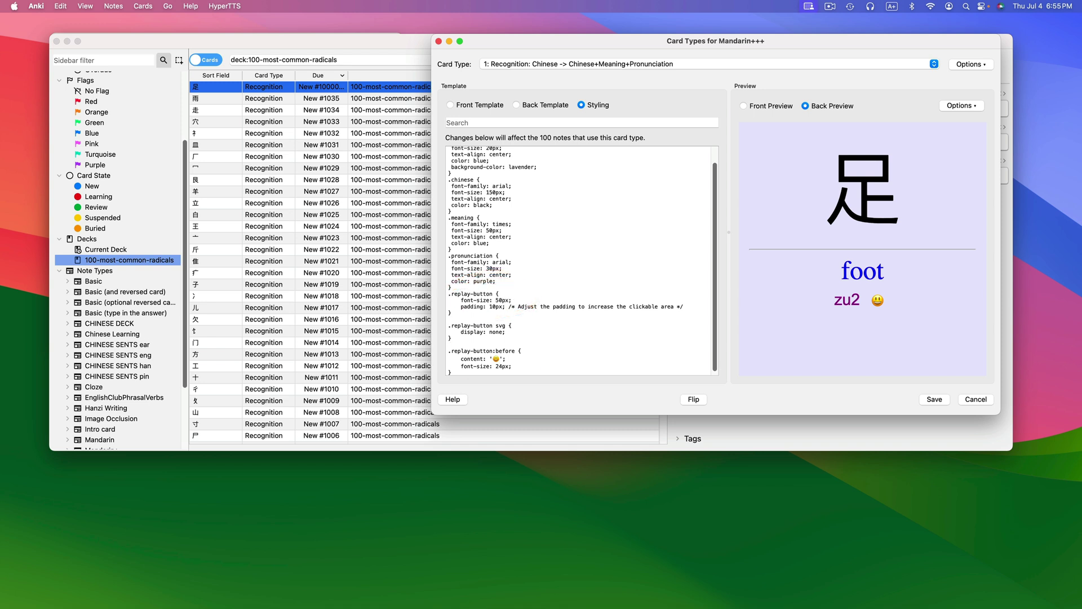
Set the font-size in the .replay-button:before rule to 50px and the padding in the .replay-button rule to 20px.
left_click(503, 367)
key("BackSpace")
key("BackSpace")
type("50")
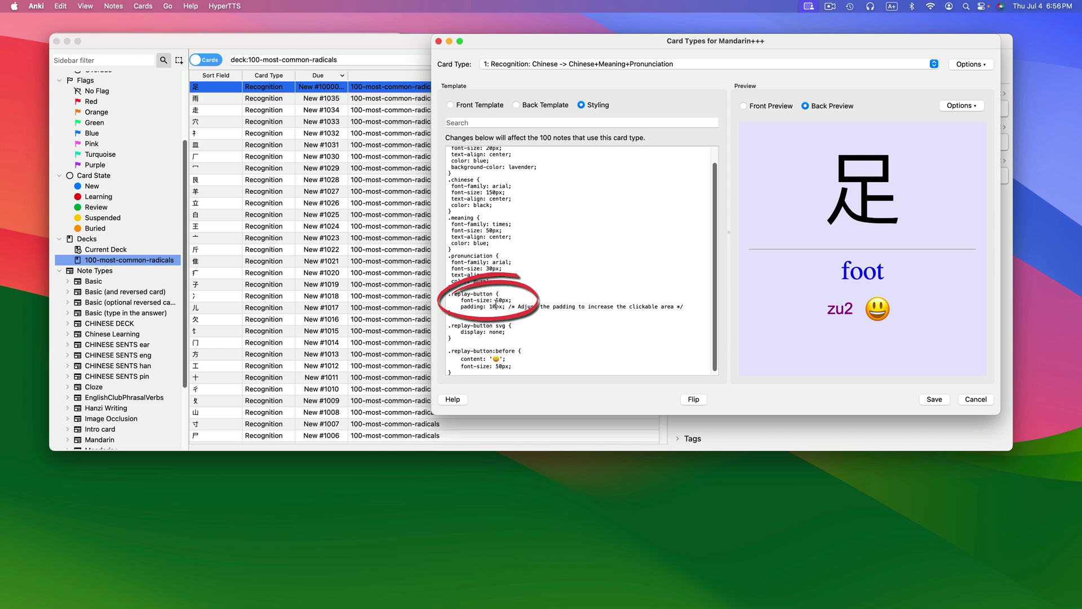
key("BackSpace")
key("BackSpace")
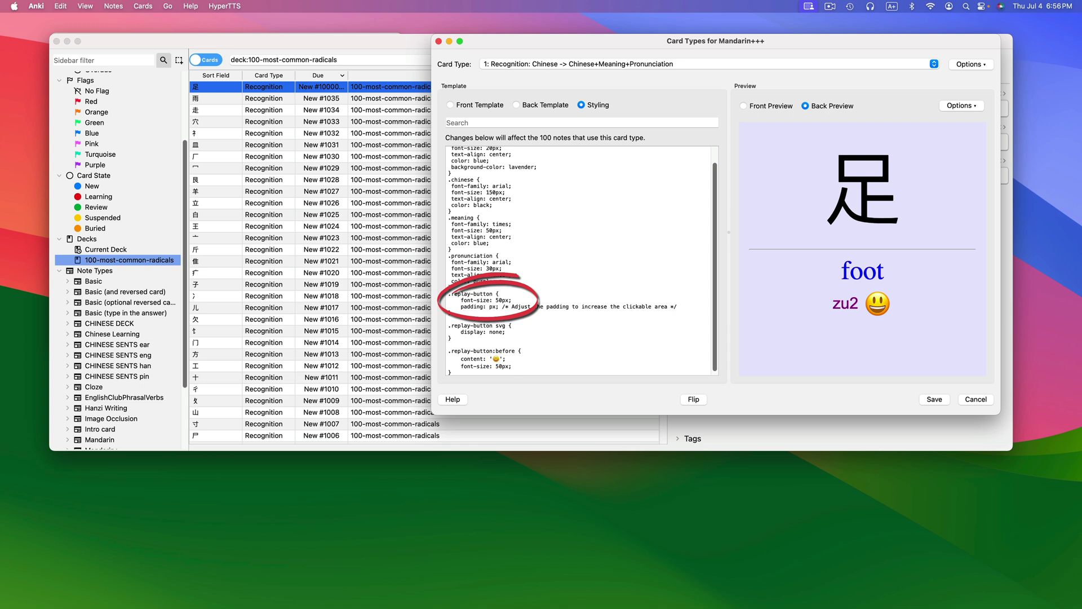
type("20")
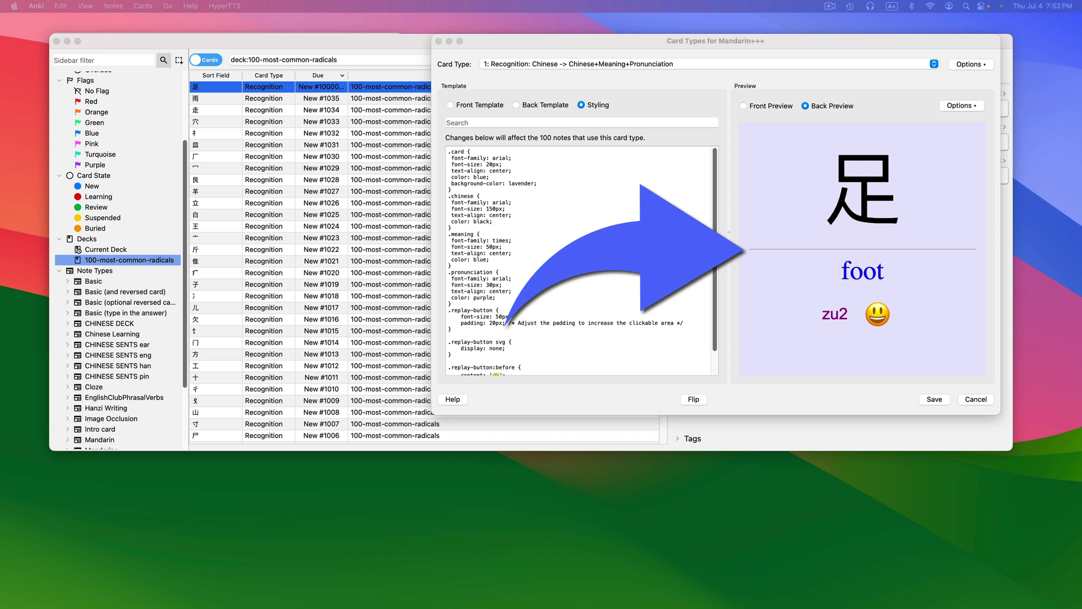
In the back template, move the <hr id="answer"> line to the very end, below the last closing div.
left_click(535, 108)
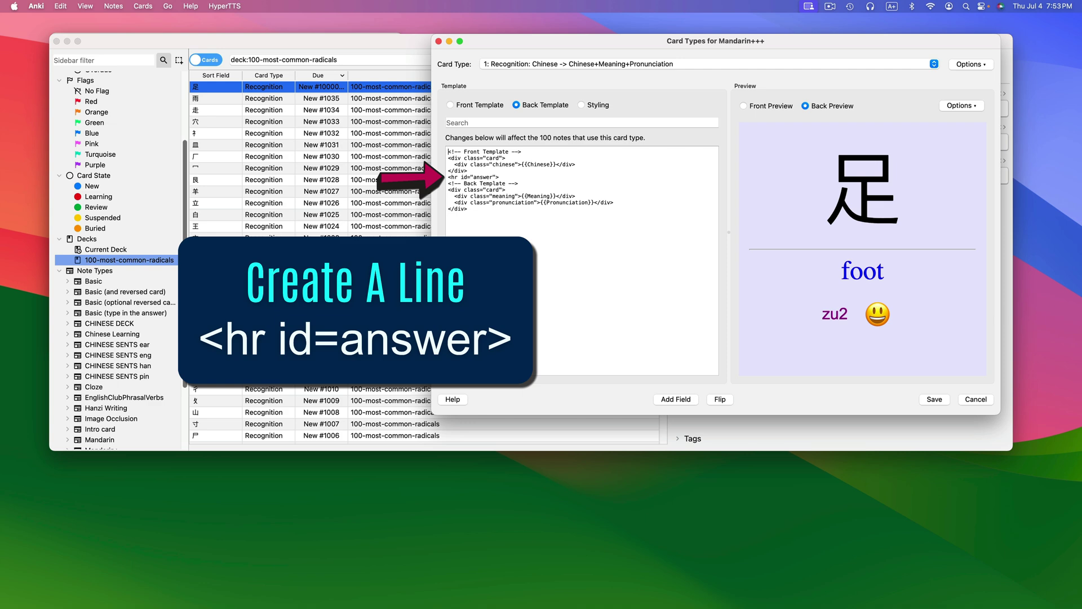
left_click_drag(499, 177, 445, 176)
key("super+c")
key("BackSpace")
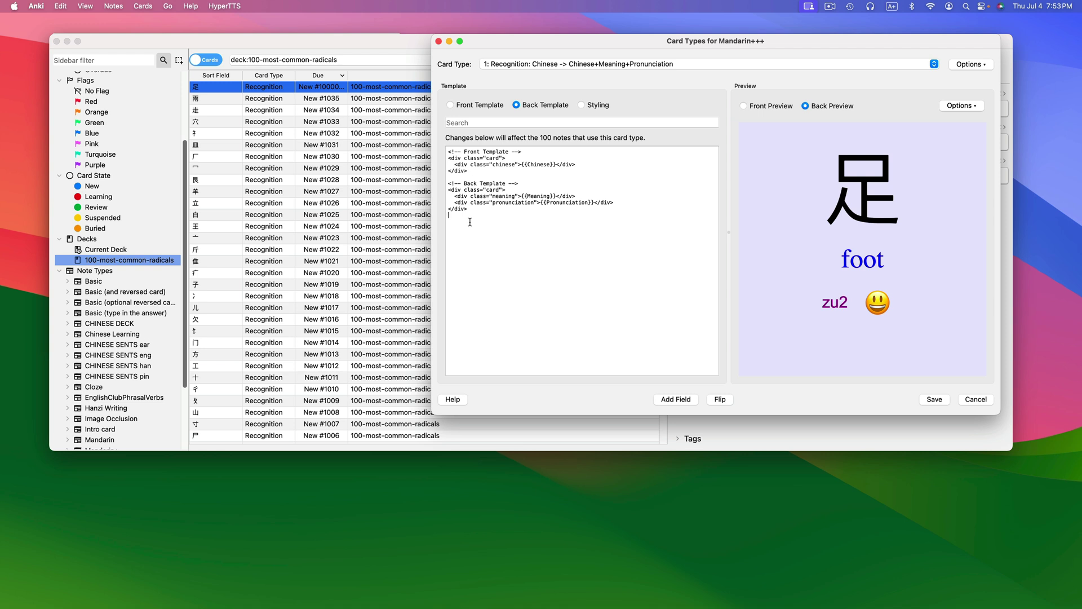
key("super+v")
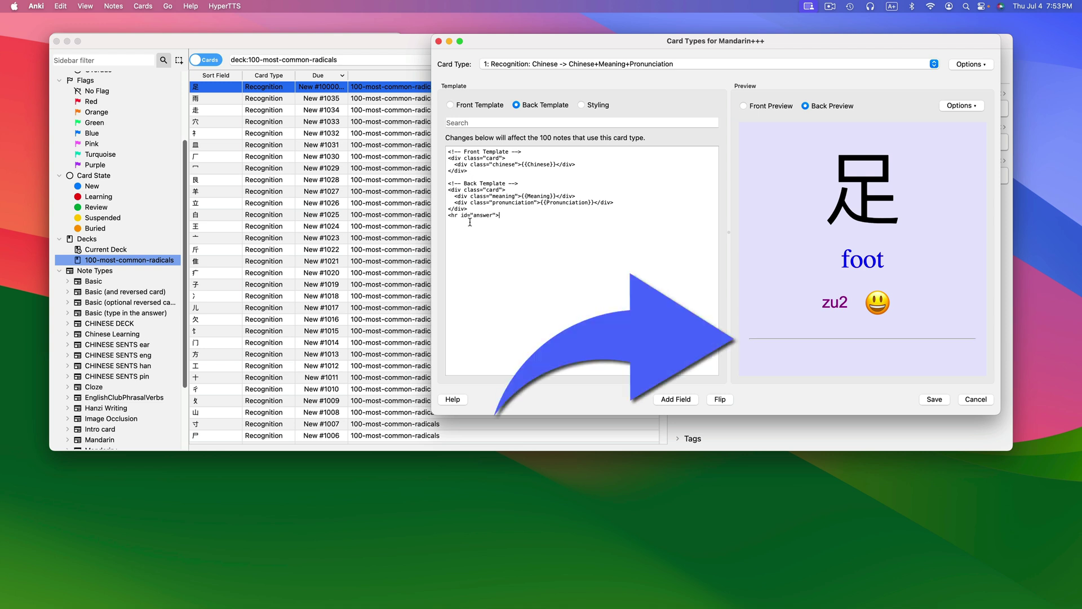
Move the <hr id="answer"> line back to the empty line above the Back Template comment.
left_click_drag(512, 215, 448, 215)
key("super+c")
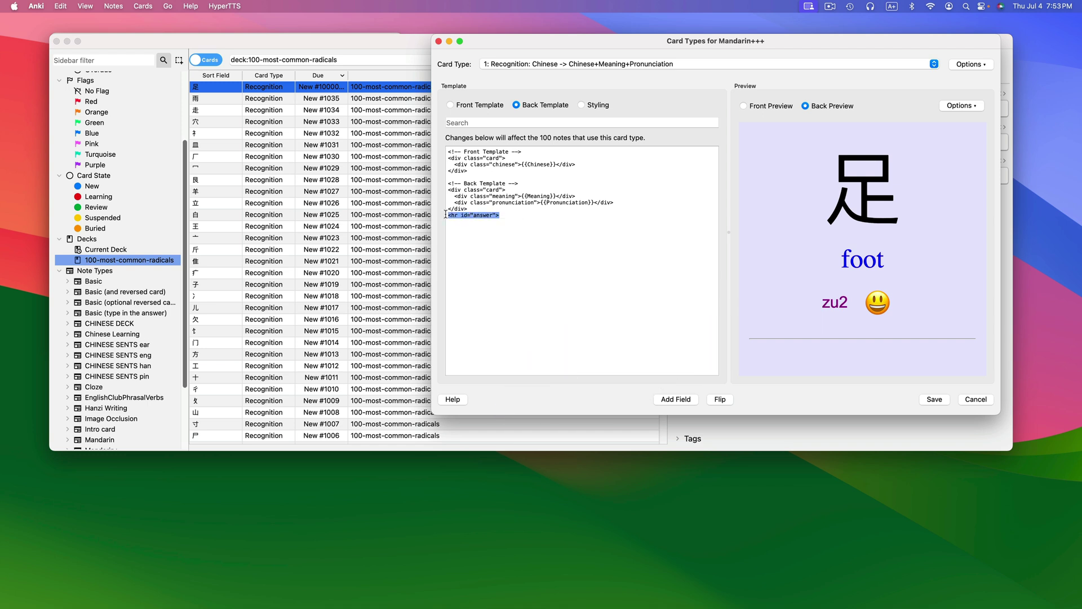
key("BackSpace")
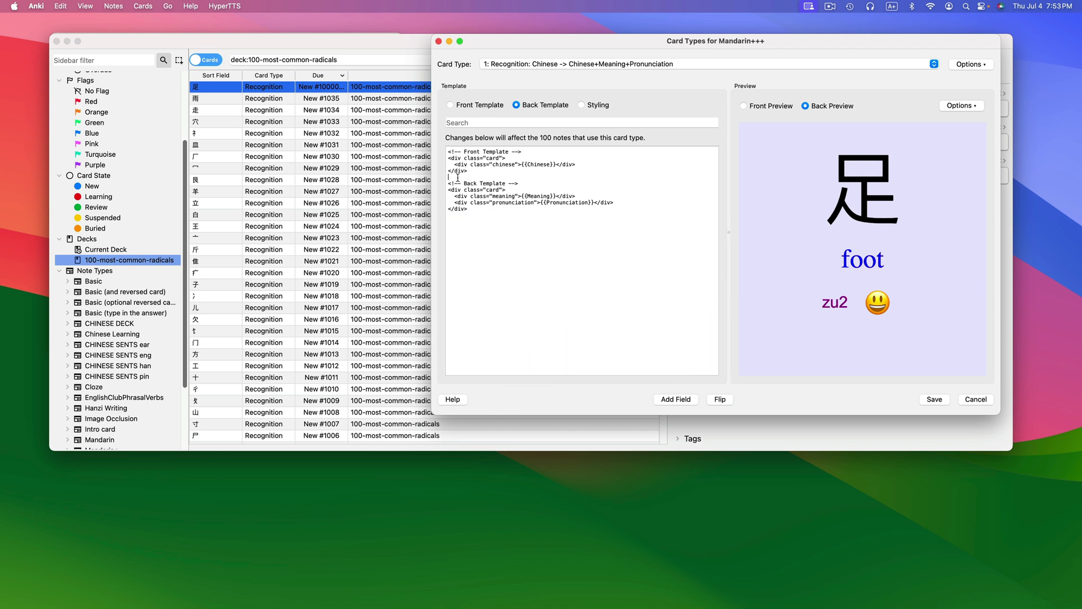
key("super+v")
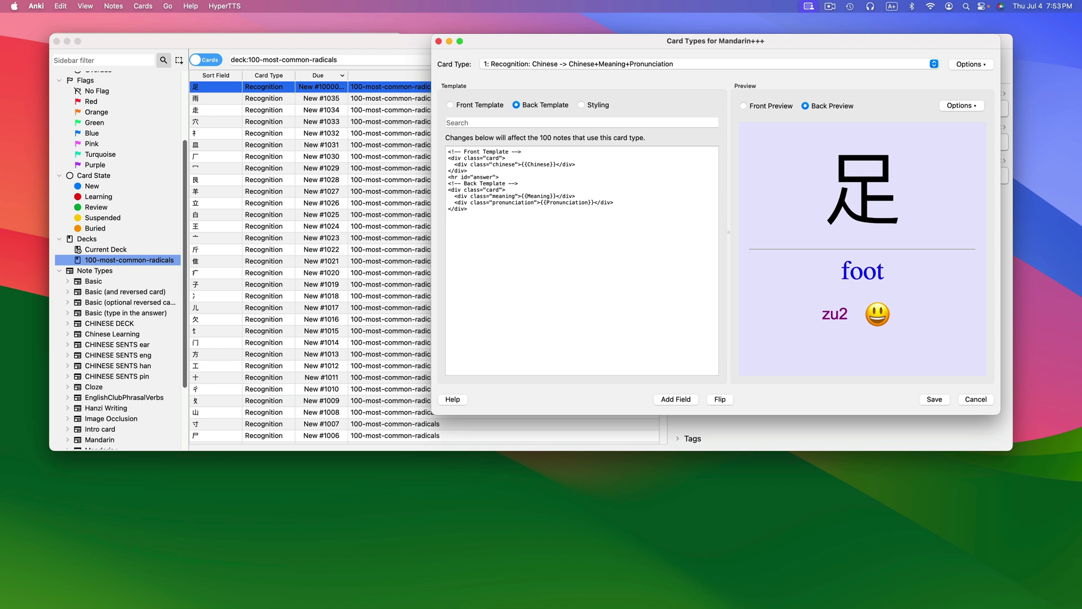
Append an #answer rule to the styling with border 0, height 5px, background-color red, margin 20px 0 and border-radius 10px.
left_click(598, 105)
scroll(644, 257, "down", 2)
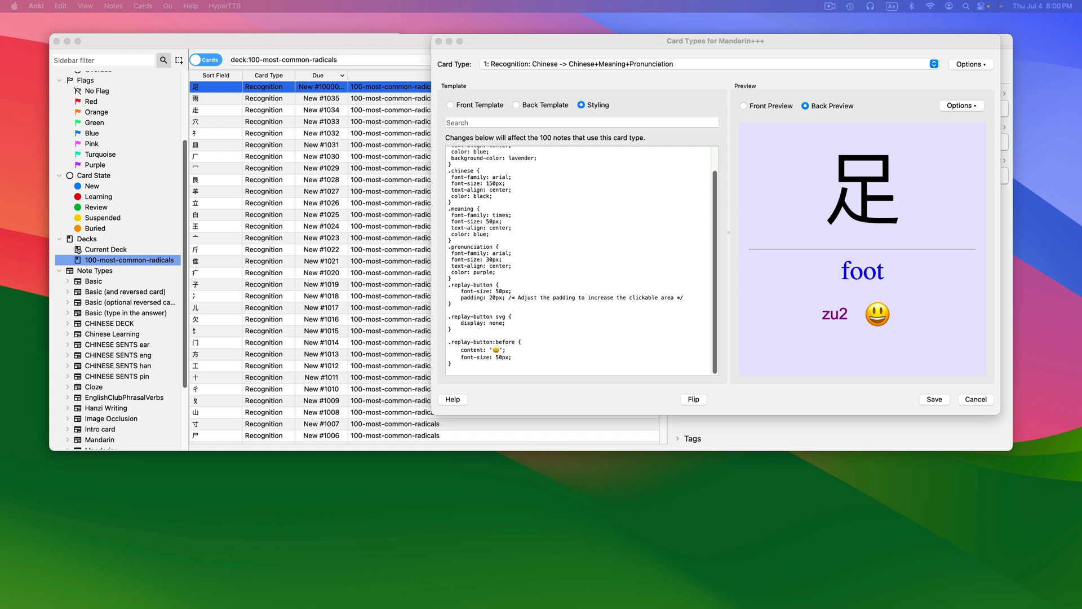
left_click(455, 368)
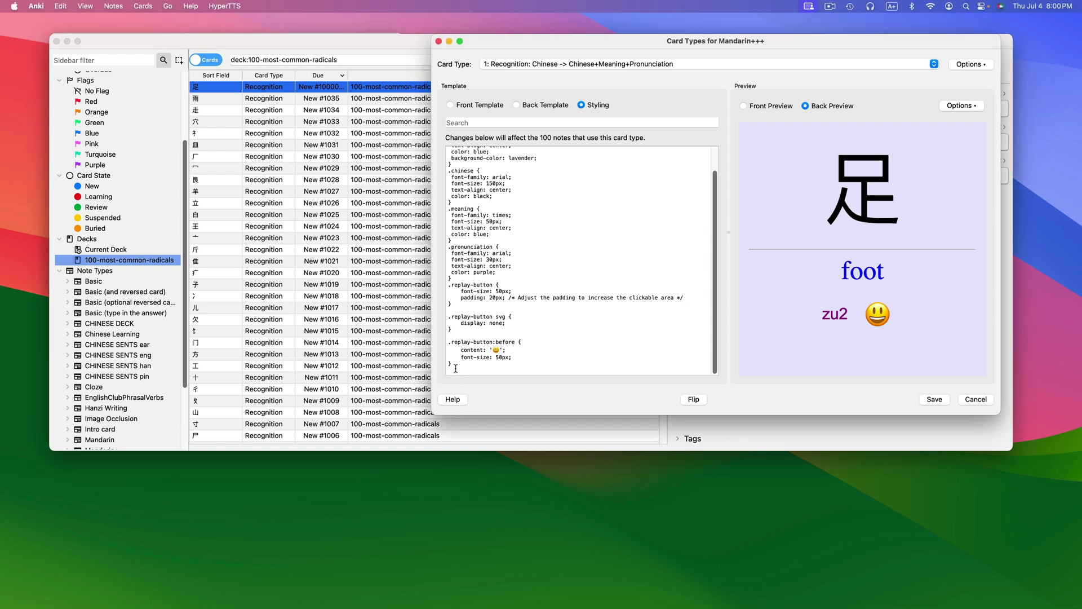
type("#answer {     border: 0;     height: 5px;     background-color: red;     margin: 20px 0;     border-radius: 10px; }")
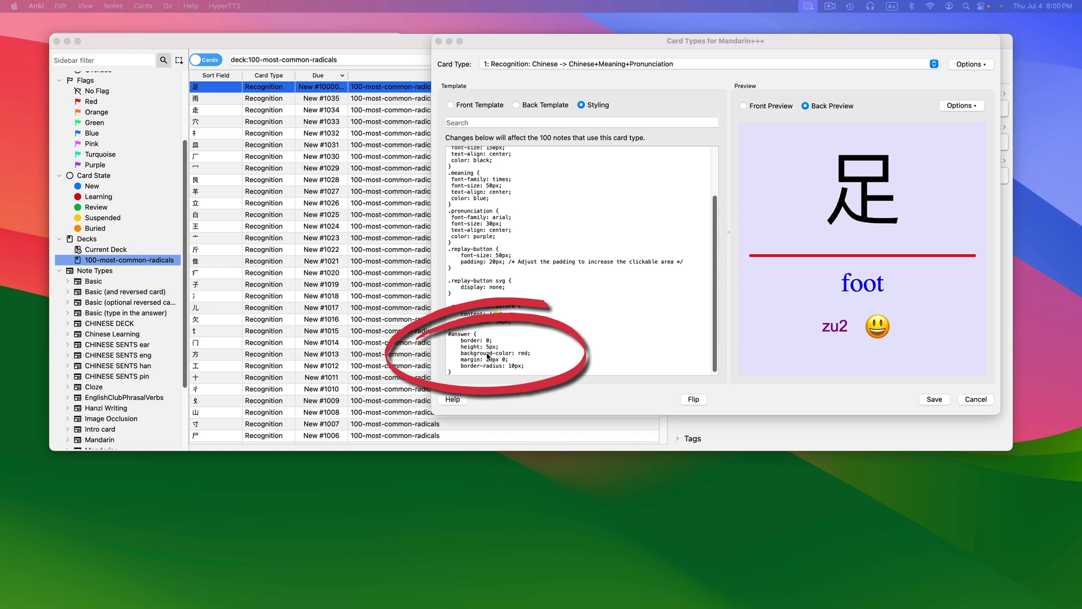
Set the height to 2px and the background-color to orange in the #answer rule.
key("BackSpace")
type("2")
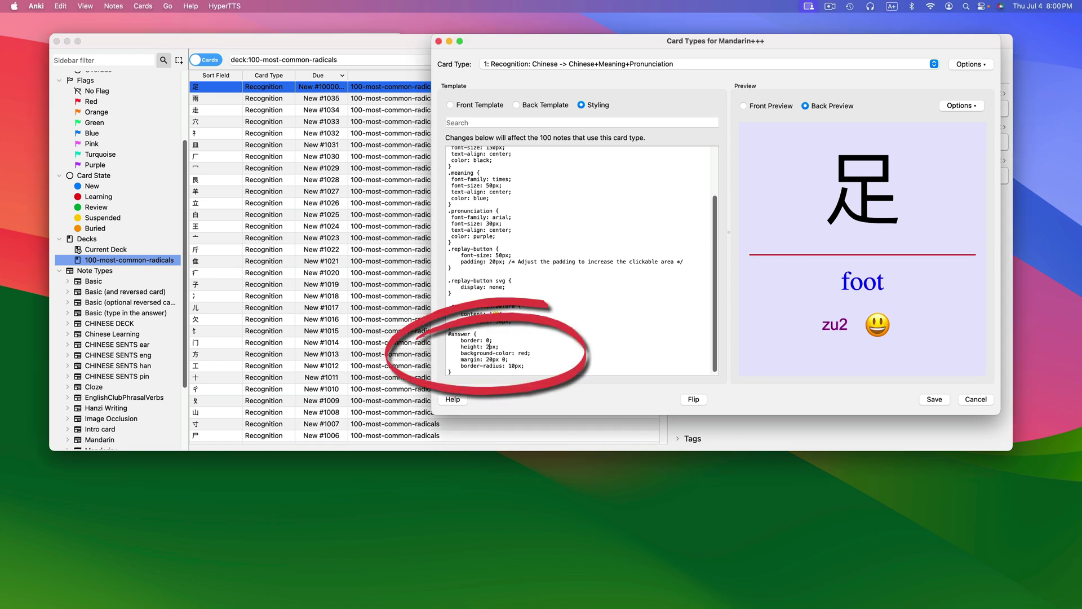
double_click(525, 352)
type("orange")
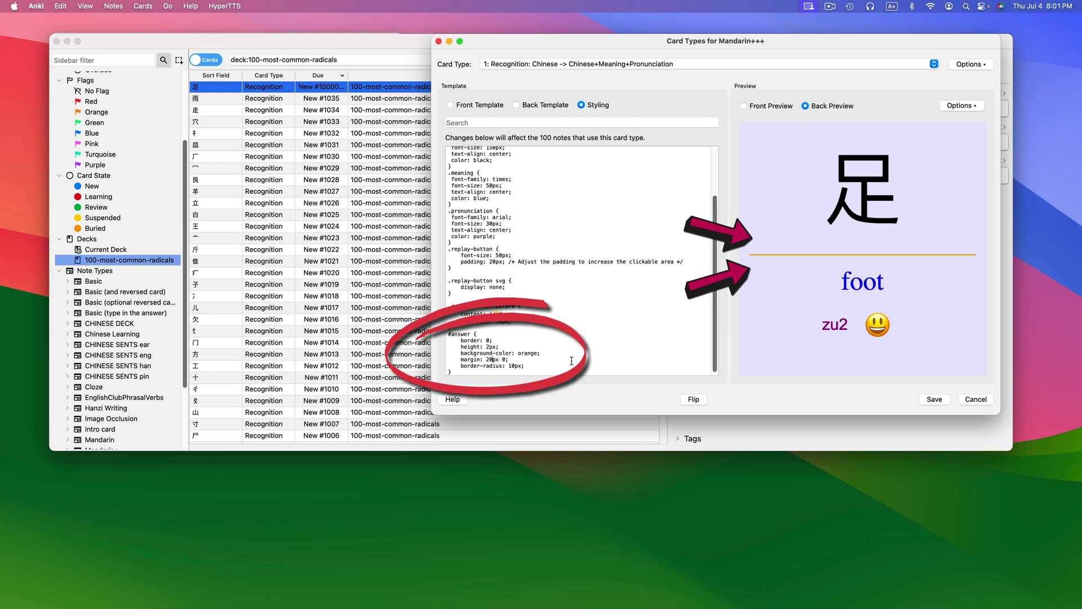
Set the margin in the #answer rule to 30px 0.
left_click(492, 359)
key("BackSpace")
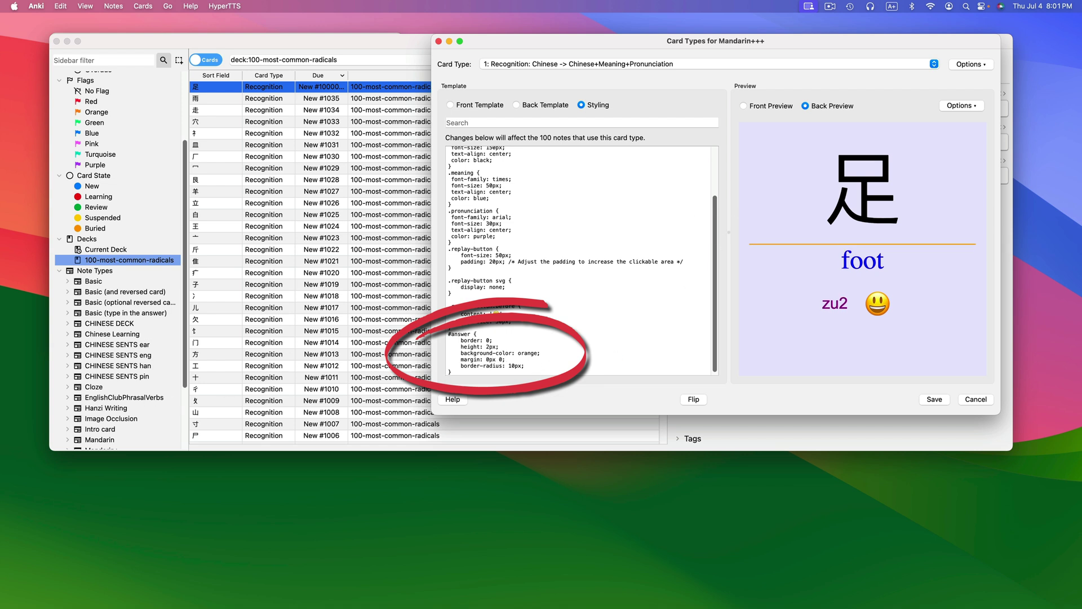
type("3")
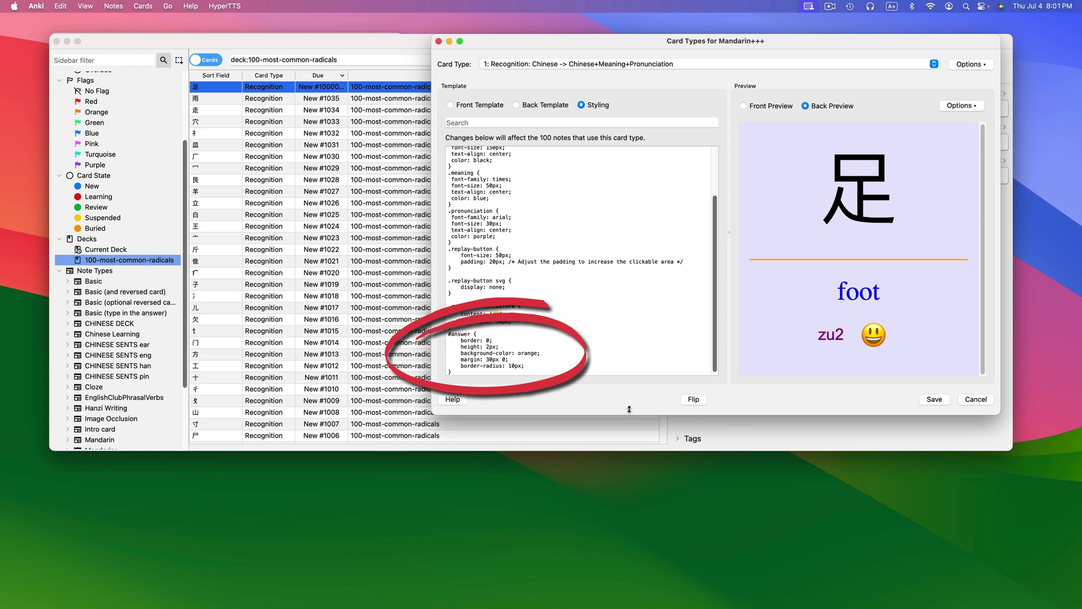
Set the height to 30px and the border-radius to 40px in the #answer rule.
left_click(484, 360)
type("30")
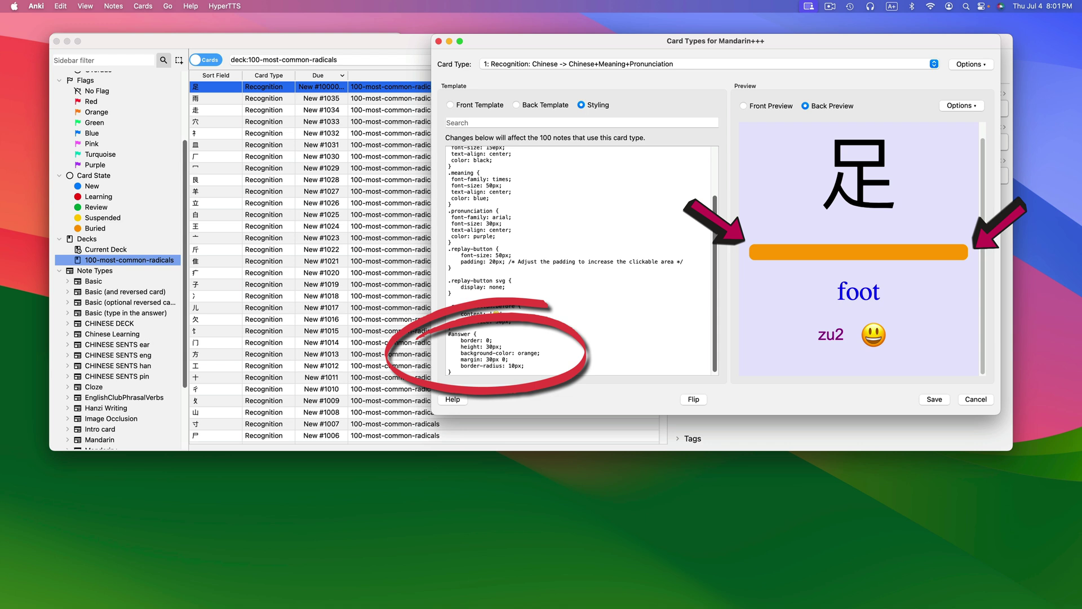
double_click(515, 364)
type("0px")
type("4")
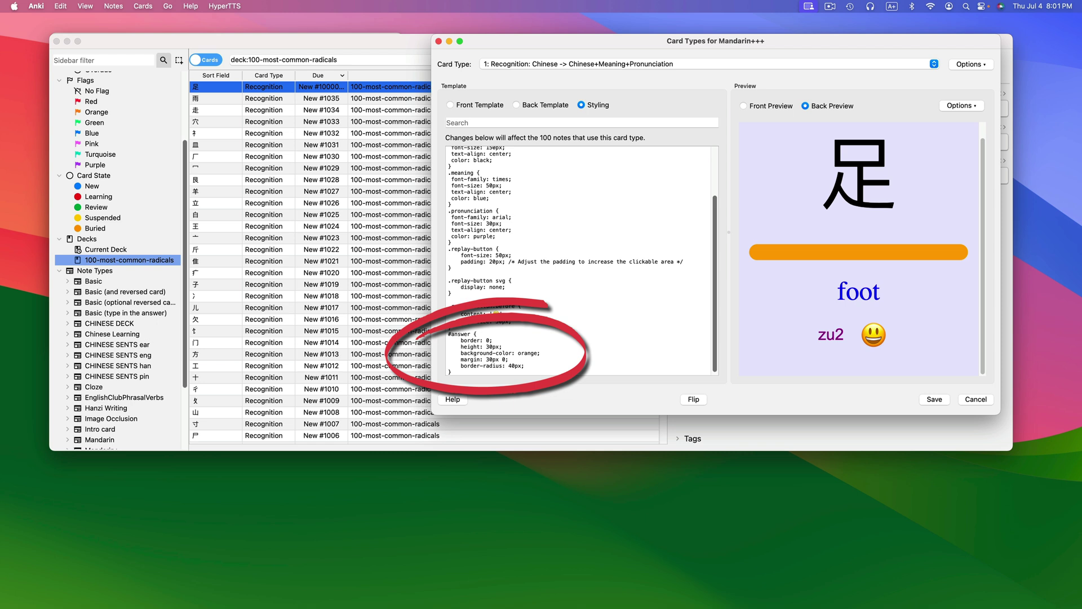